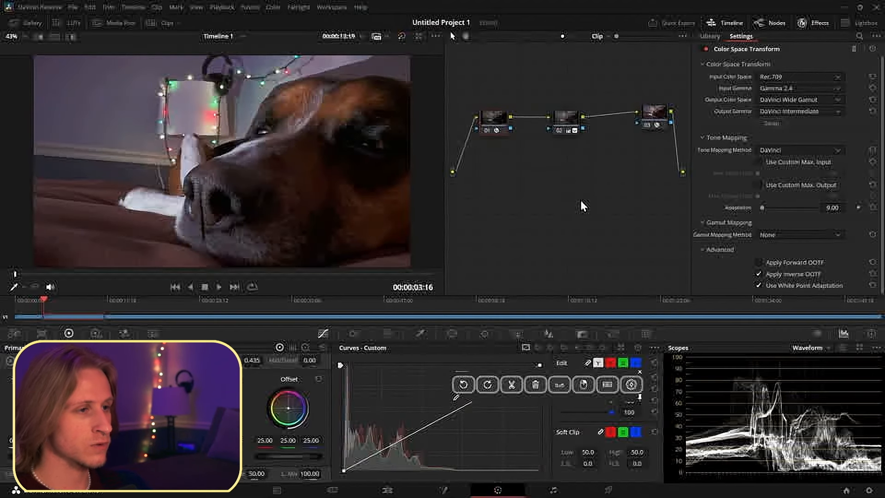
# - Rearrange the color nodes in the node graph so they sit in a straight chain
pyautogui.click(568, 123)
pyautogui.moveTo(568, 124); pyautogui.dragTo(539, 122)
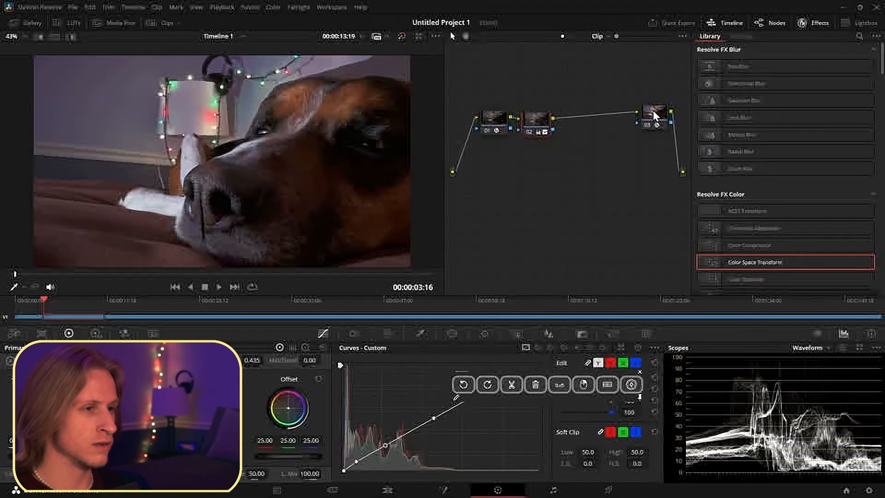
pyautogui.moveTo(637, 119); pyautogui.dragTo(641, 124)
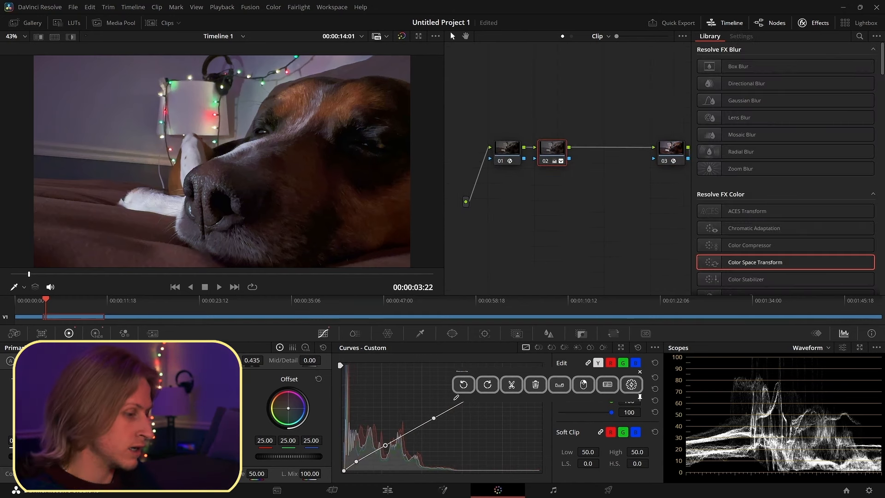
# - Add two serial nodes after node 02 and line them up in the chain before the Color Space Transform node
pyautogui.hotkey('alt', 's')
pyautogui.hotkey('alt', 's')
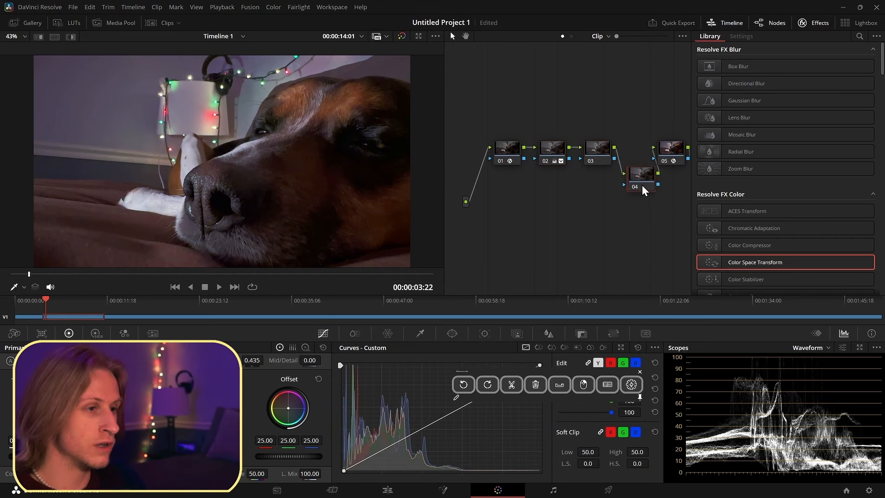
pyautogui.moveTo(642, 185); pyautogui.dragTo(638, 159)
pyautogui.click(672, 155)
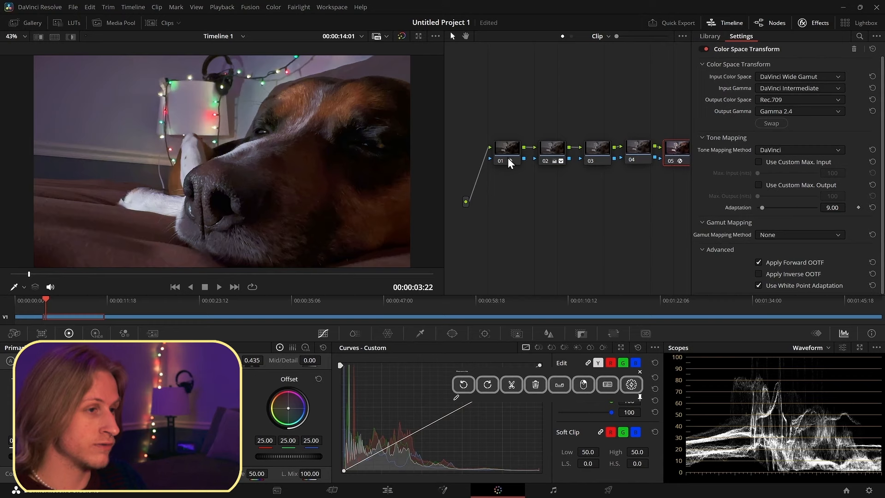
pyautogui.moveTo(603, 205); pyautogui.dragTo(524, 220)
pyautogui.click(524, 172)
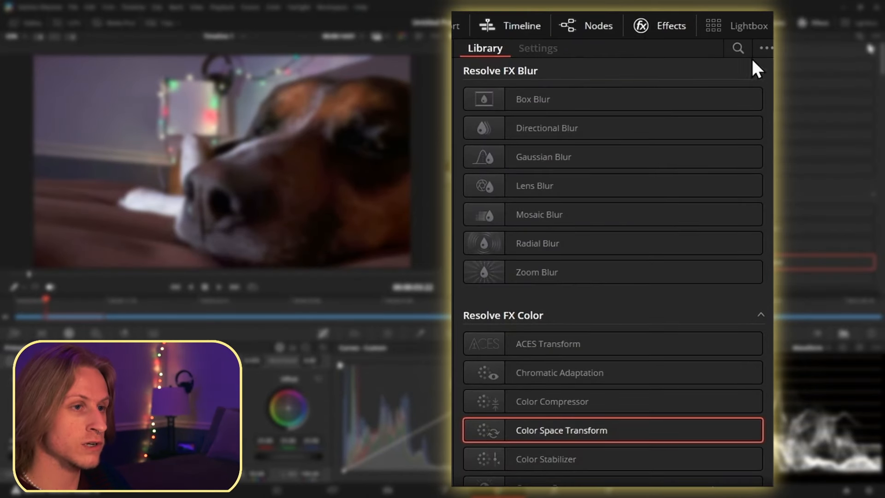
# - Search the effects library for depth and apply Depth Map to node 03
pyautogui.click(742, 46)
pyautogui.write('de')
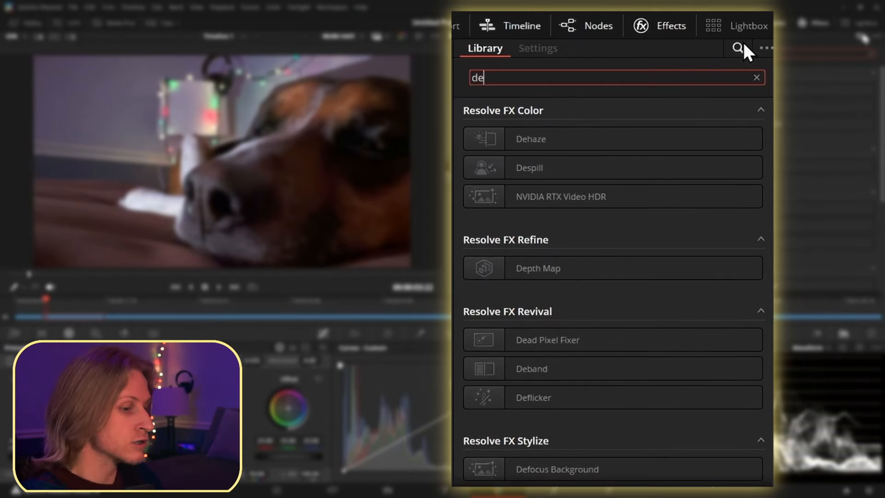
pyautogui.write('pth')
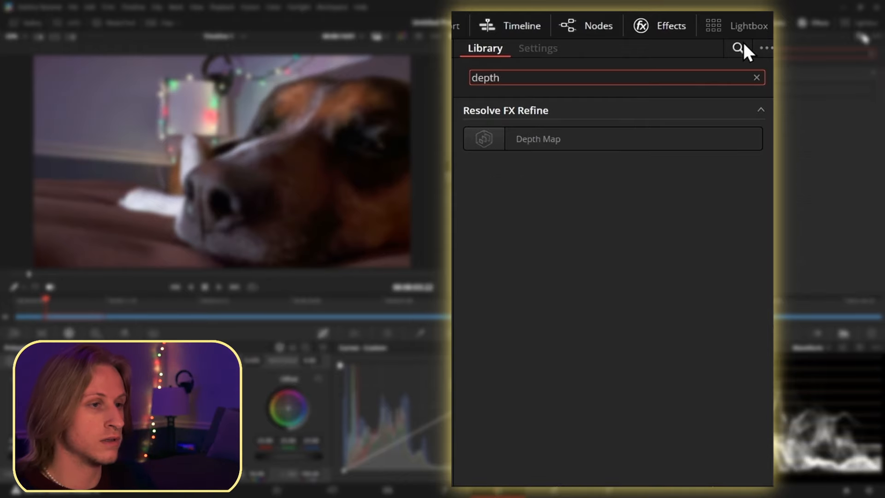
pyautogui.moveTo(512, 143); pyautogui.dragTo(181, 281)
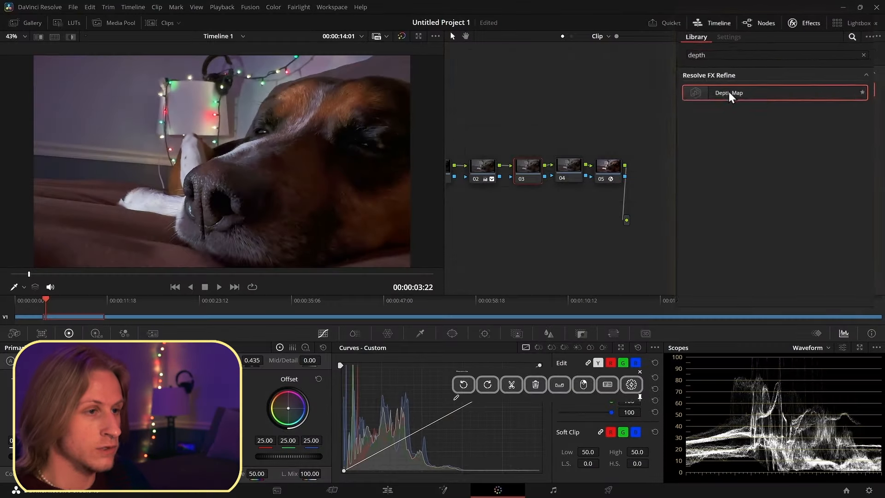
pyautogui.moveTo(529, 175); pyautogui.dragTo(528, 175)
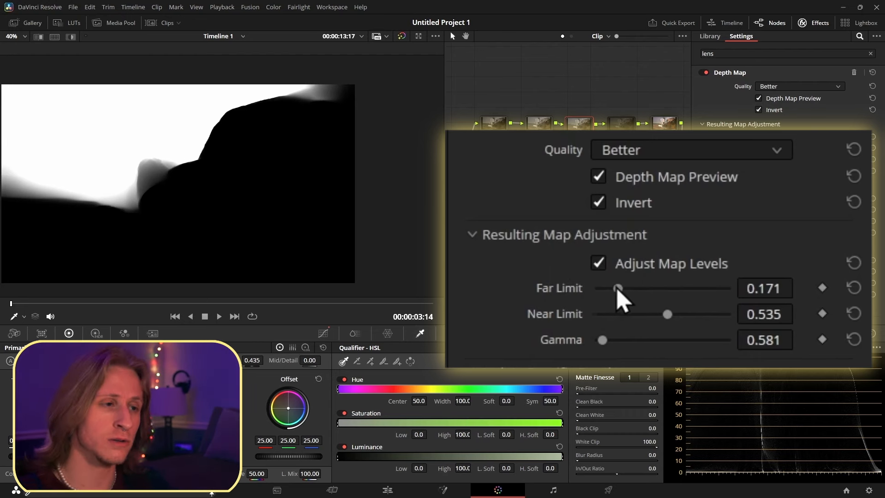
# - Set the Depth Map Far Limit to 0.163 and Gamma to about 0.647
pyautogui.moveTo(620, 291)
pyautogui.mouseDown()
pyautogui.moveTo(645, 288)
pyautogui.moveTo(601, 291)
pyautogui.moveTo(619, 291)
pyautogui.mouseUp()
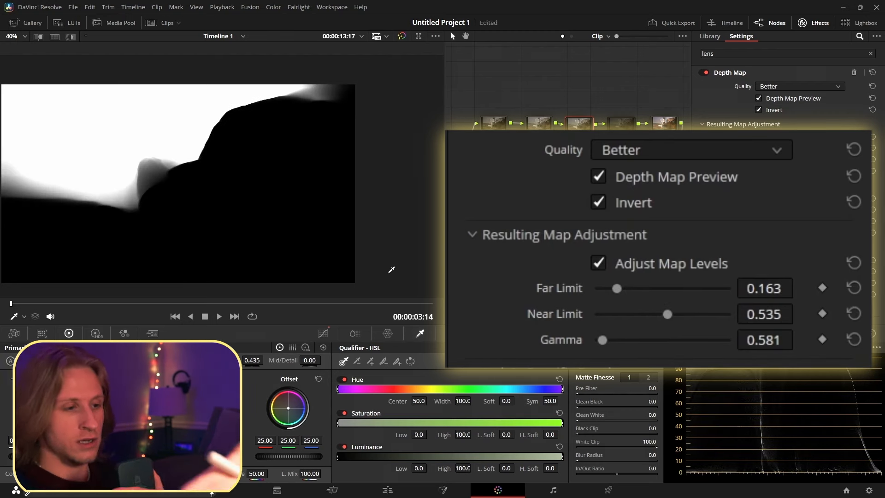
pyautogui.moveTo(612, 353)
pyautogui.mouseDown()
pyautogui.moveTo(686, 353)
pyautogui.moveTo(604, 343)
pyautogui.mouseUp()
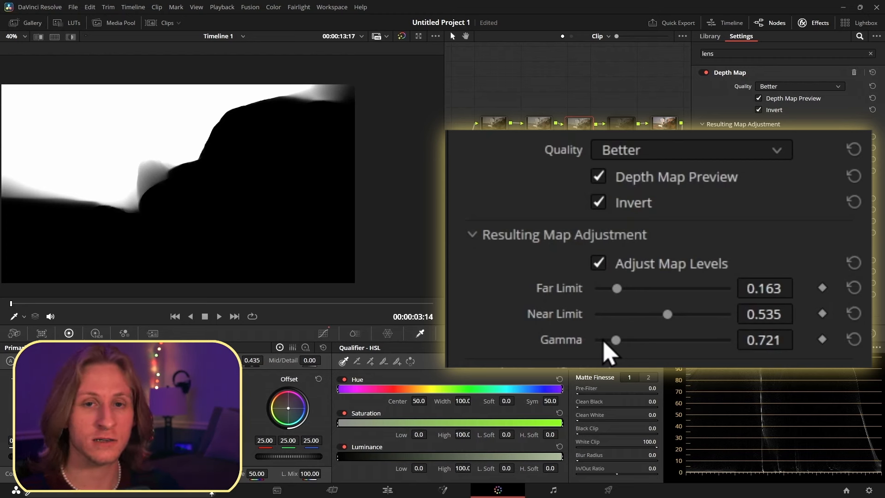
pyautogui.moveTo(604, 343); pyautogui.dragTo(596, 343)
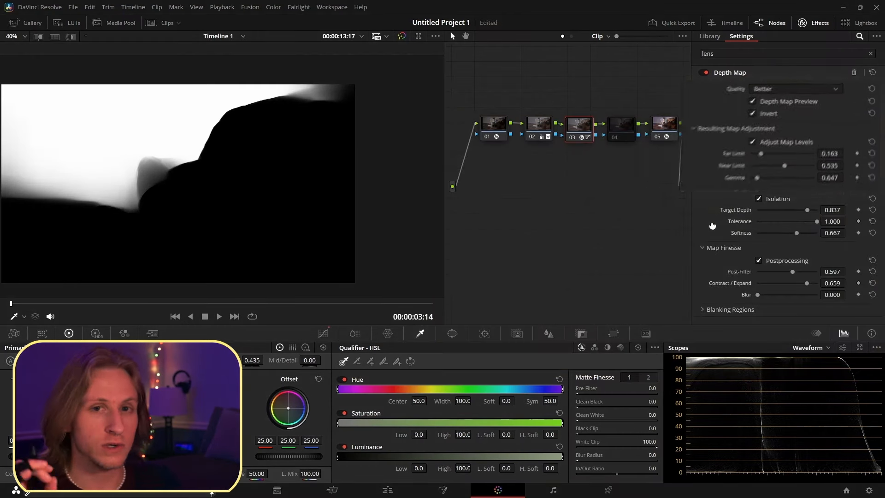
# - Enable Isolation and fine-tune the Depth Map near limit, softness, post-filter and blur settings
pyautogui.click(759, 199)
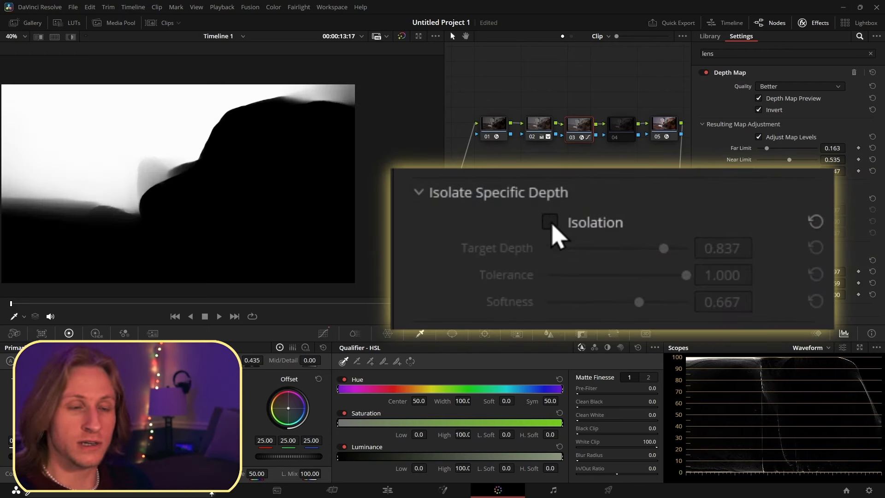
pyautogui.click(759, 200)
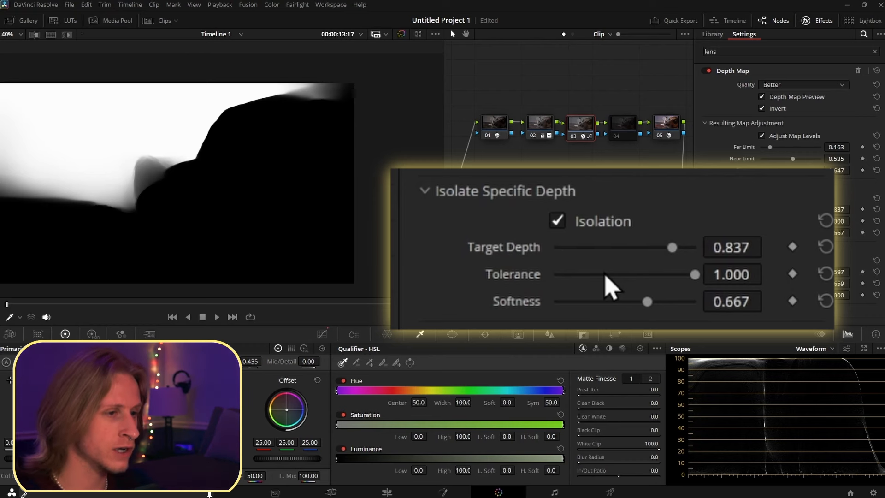
pyautogui.moveTo(670, 250)
pyautogui.mouseDown()
pyautogui.moveTo(568, 257)
pyautogui.moveTo(685, 255)
pyautogui.moveTo(670, 255)
pyautogui.mouseUp()
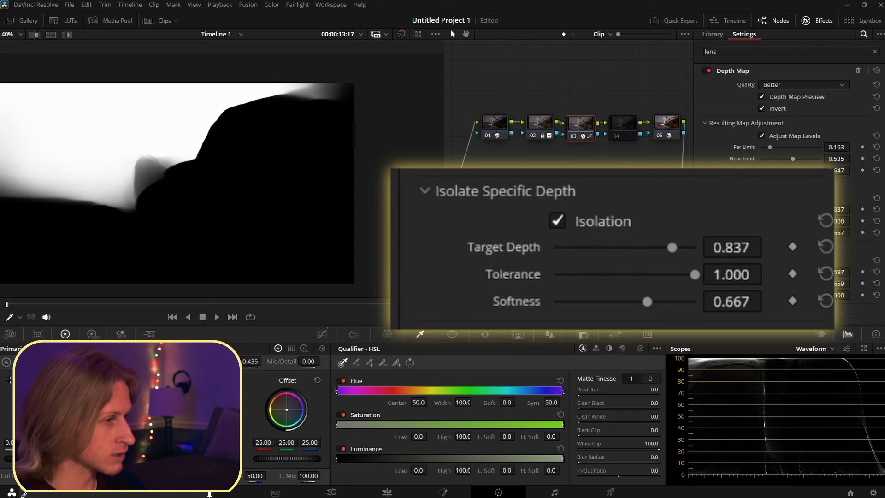
pyautogui.moveTo(647, 302); pyautogui.dragTo(789, 247)
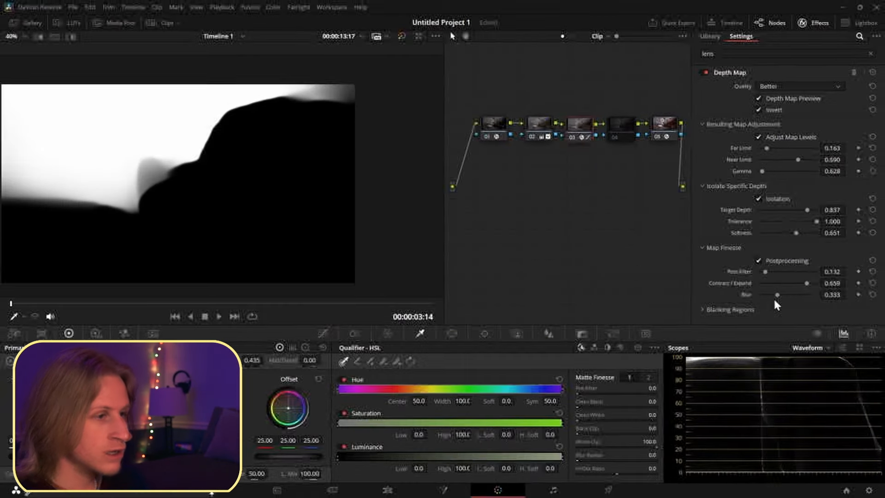
pyautogui.moveTo(774, 300); pyautogui.dragTo(774, 300)
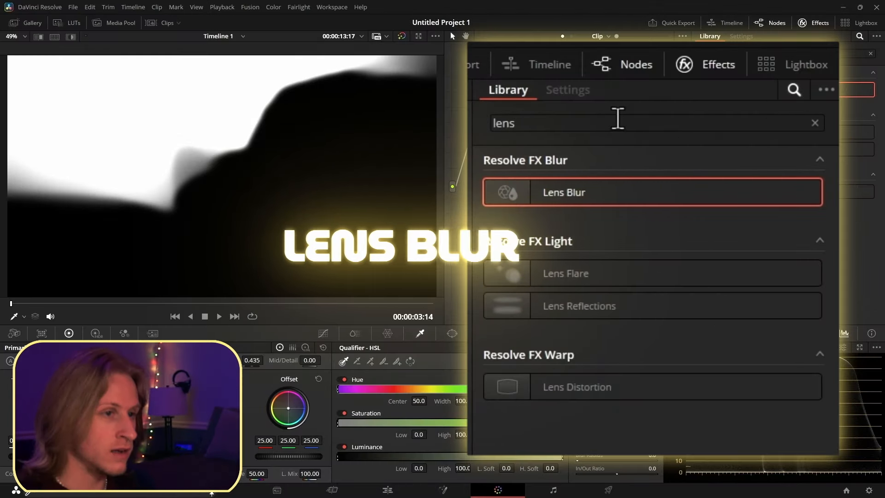
# - Apply Lens Blur from the library, filtered by lens, to node 04
pyautogui.moveTo(724, 88); pyautogui.dragTo(620, 129)
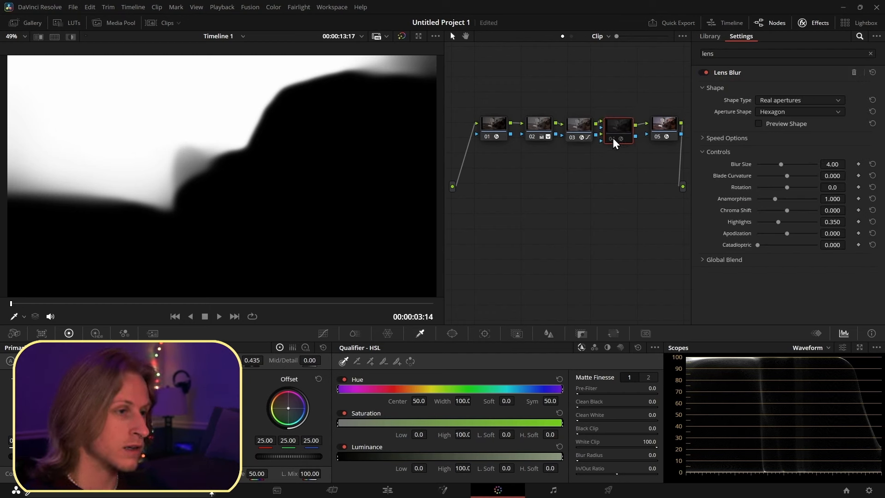
pyautogui.moveTo(613, 141); pyautogui.dragTo(620, 139)
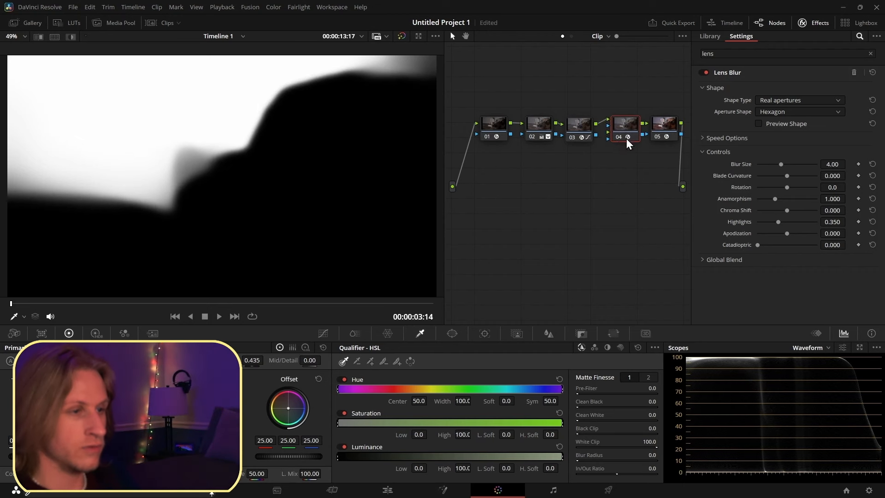
# - Turn off Depth Map Preview on node 03 and select the Lens Blur node 04
pyautogui.click(572, 130)
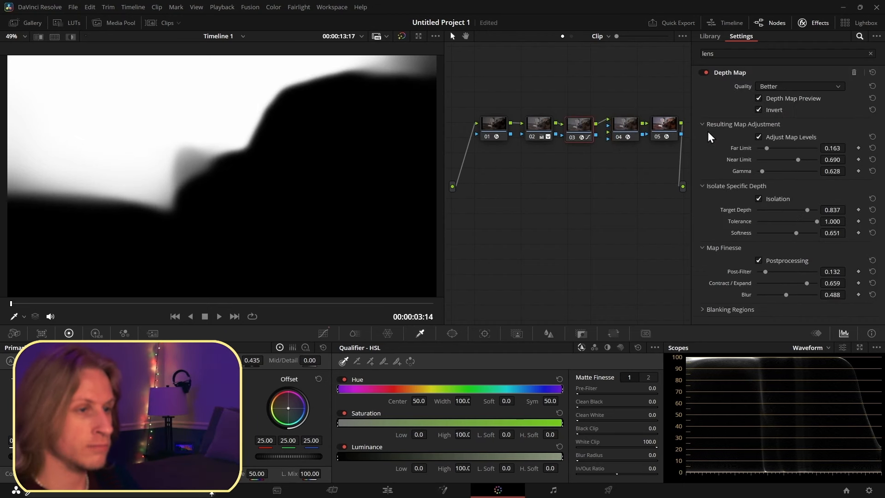
pyautogui.click(758, 98)
pyautogui.click(621, 128)
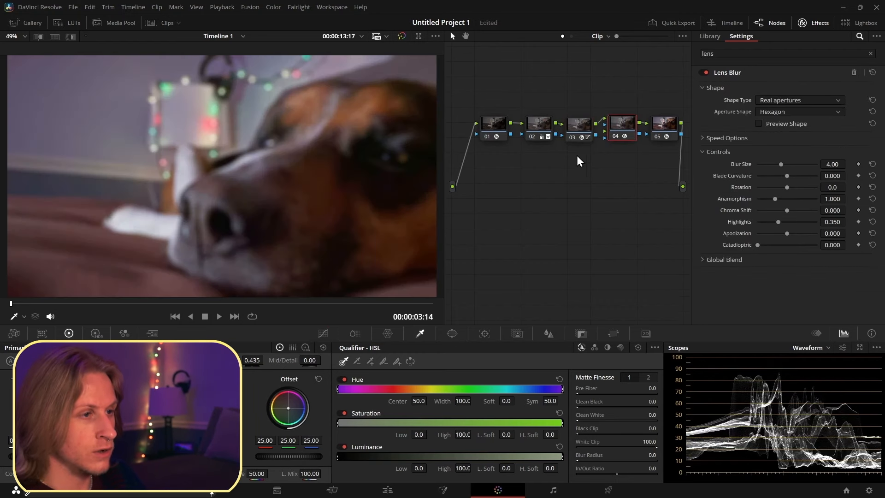
# - Connect node 03's output to node 04's key input so the blur follows the depth map
pyautogui.moveTo(588, 135); pyautogui.dragTo(576, 135)
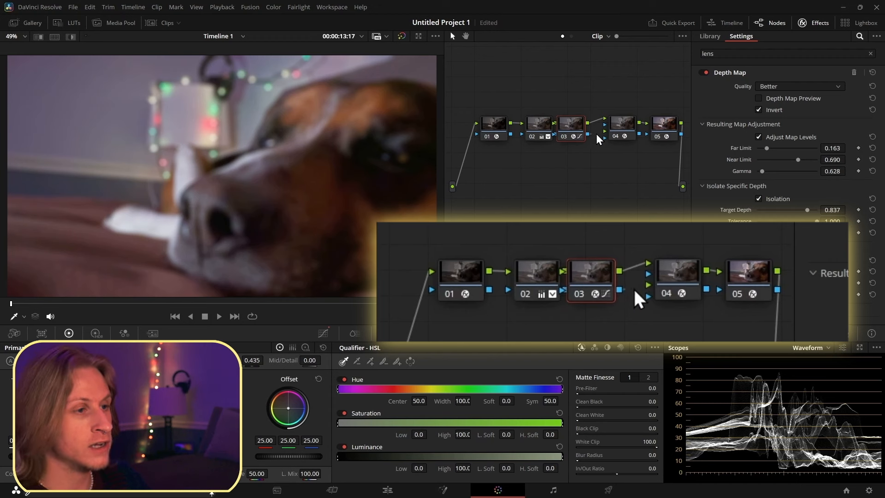
pyautogui.moveTo(597, 137); pyautogui.dragTo(605, 124)
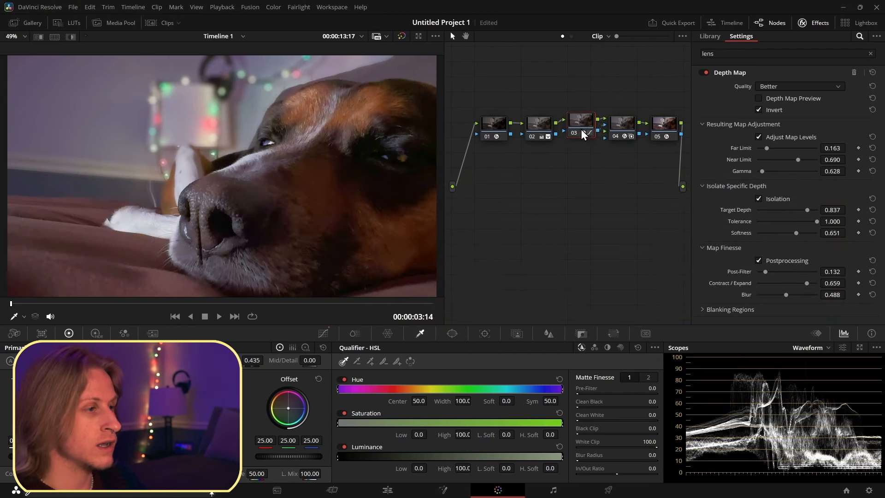
pyautogui.click(622, 124)
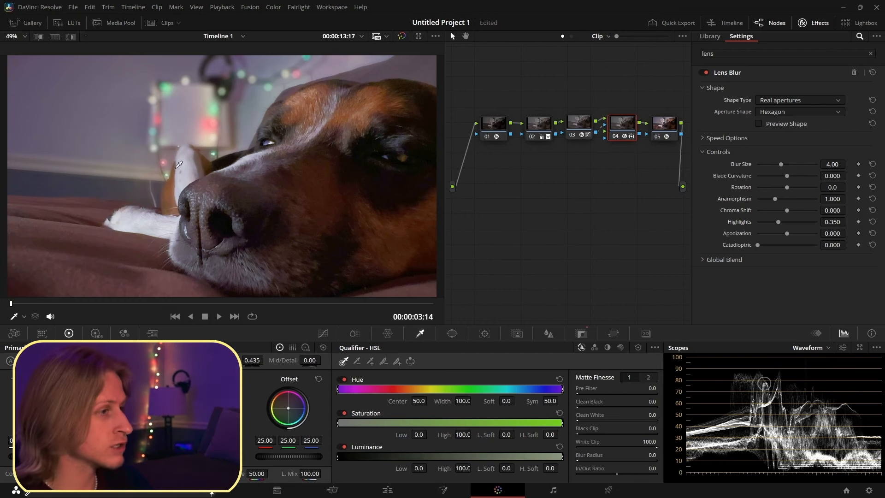
# - Sample a qualifier color in the viewer and undo it
pyautogui.click(308, 84)
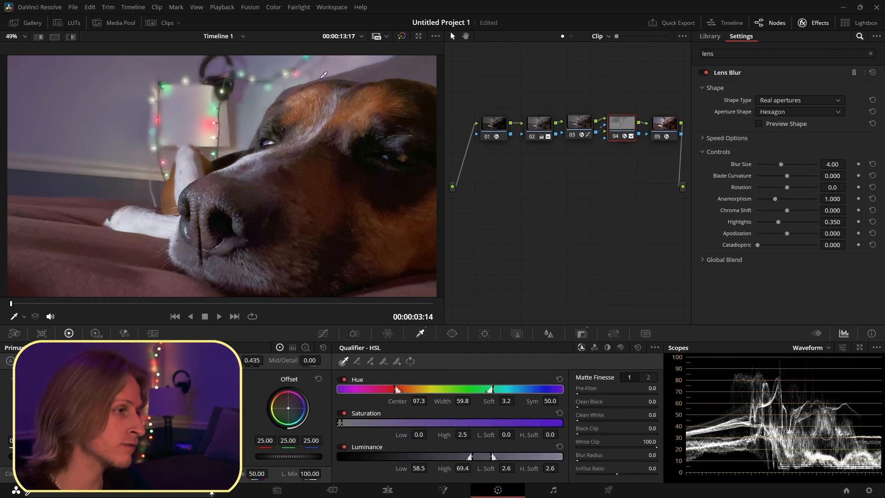
pyautogui.hotkey('ctrl', 'z')
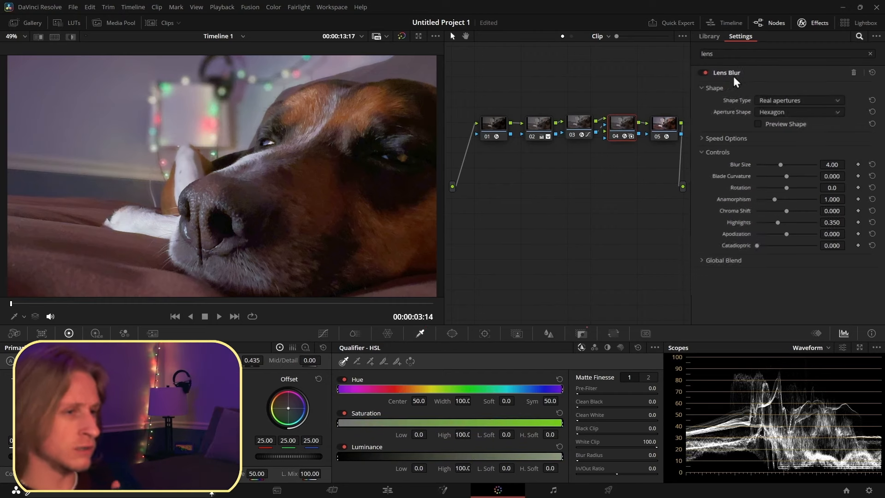
# - Try the Creative shape type with a Starfish aperture shape for the Lens Blur
pyautogui.click(662, 165)
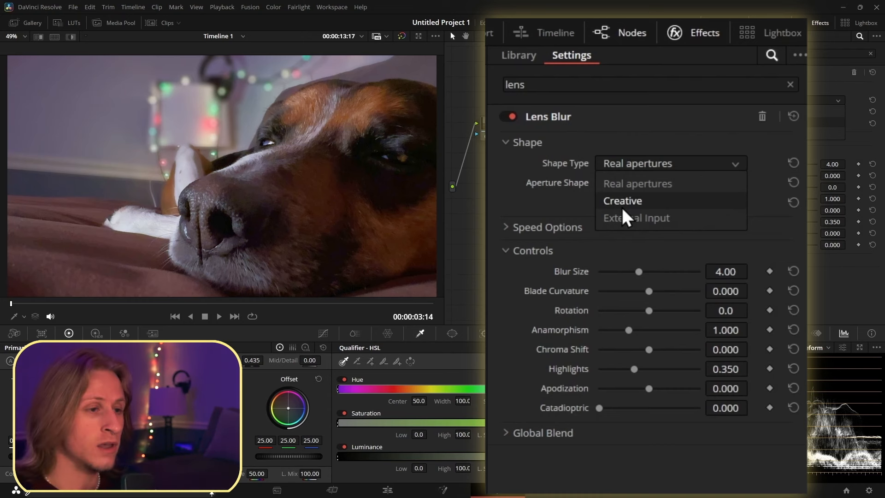
pyautogui.click(650, 199)
pyautogui.click(643, 187)
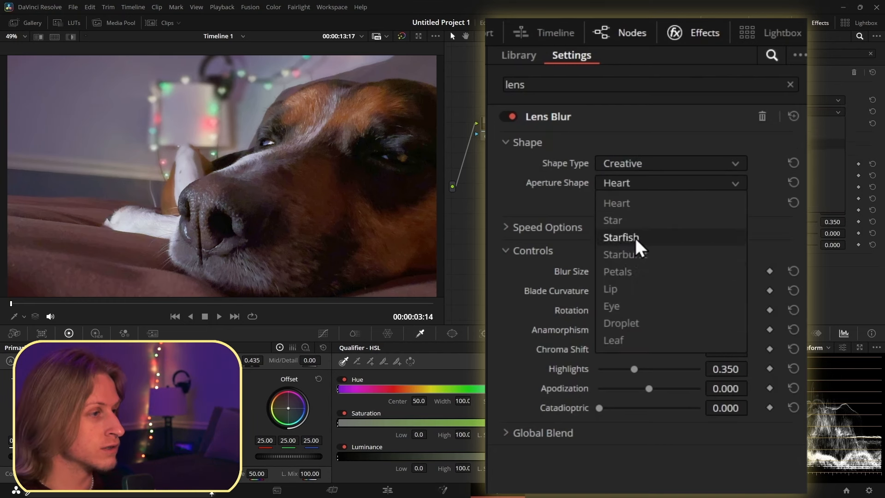
pyautogui.click(635, 238)
# - Zoom into the viewer and set the aperture shape to Triangle with Blade Curvature -1.000
pyautogui.scroll(8, 145, 96)
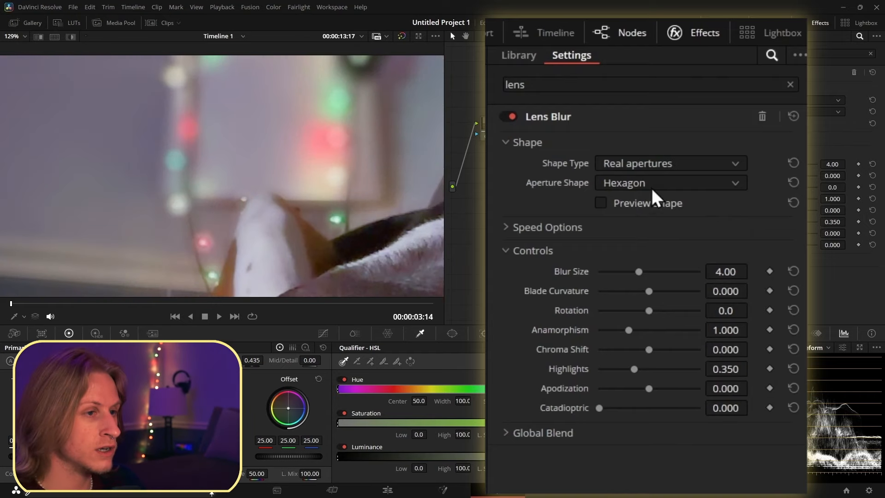
pyautogui.click(644, 181)
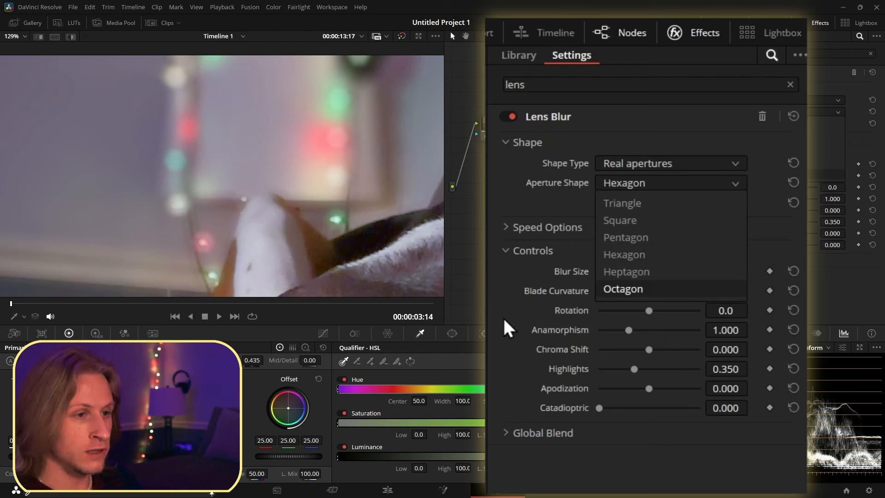
pyautogui.click(516, 350)
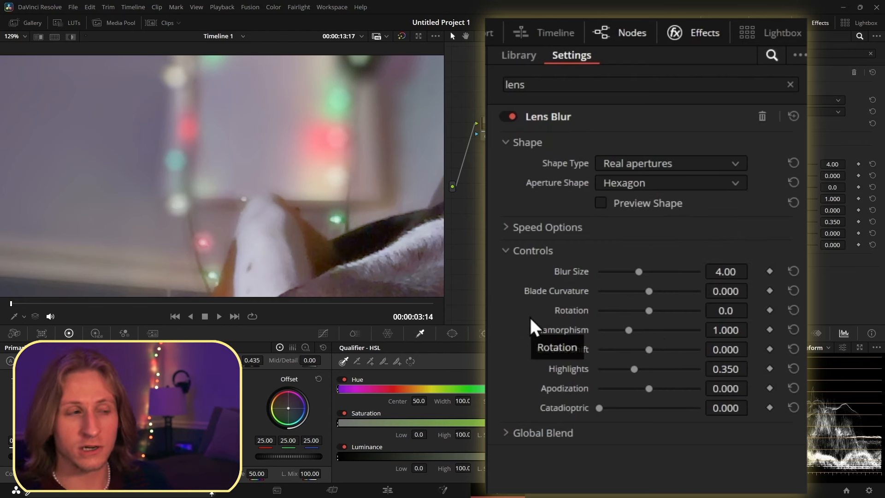
pyautogui.click(637, 183)
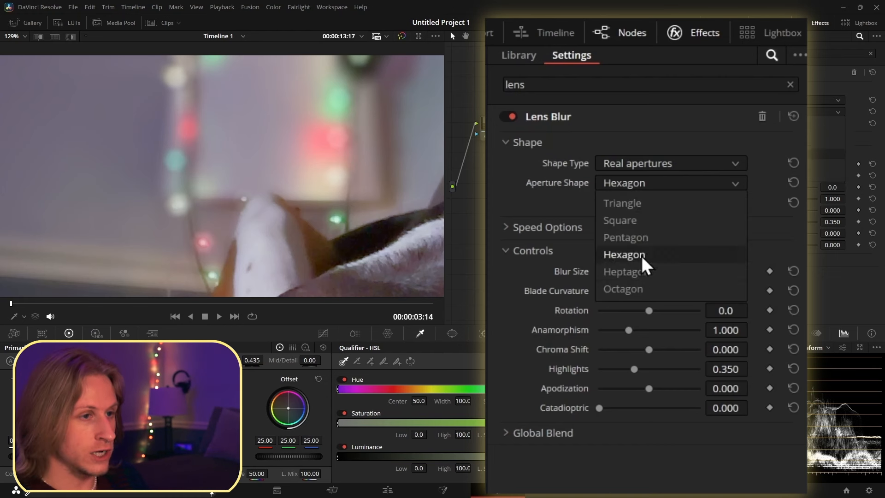
pyautogui.click(642, 202)
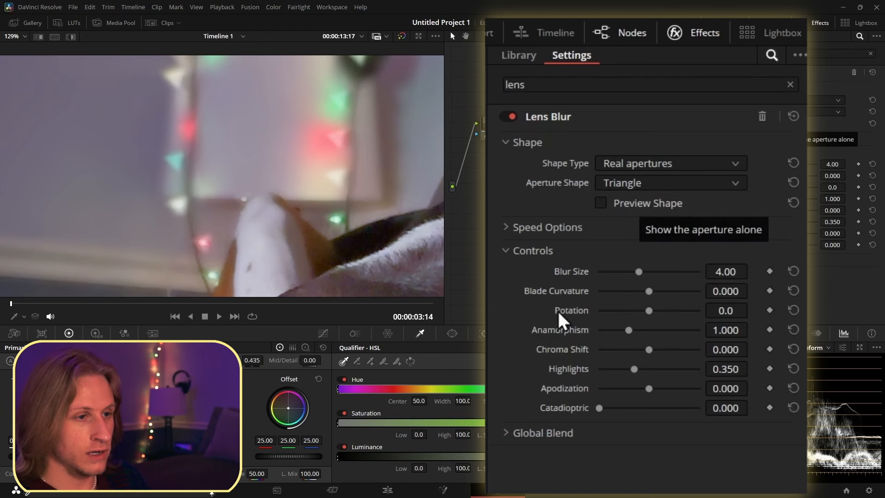
pyautogui.moveTo(649, 291); pyautogui.dragTo(578, 292)
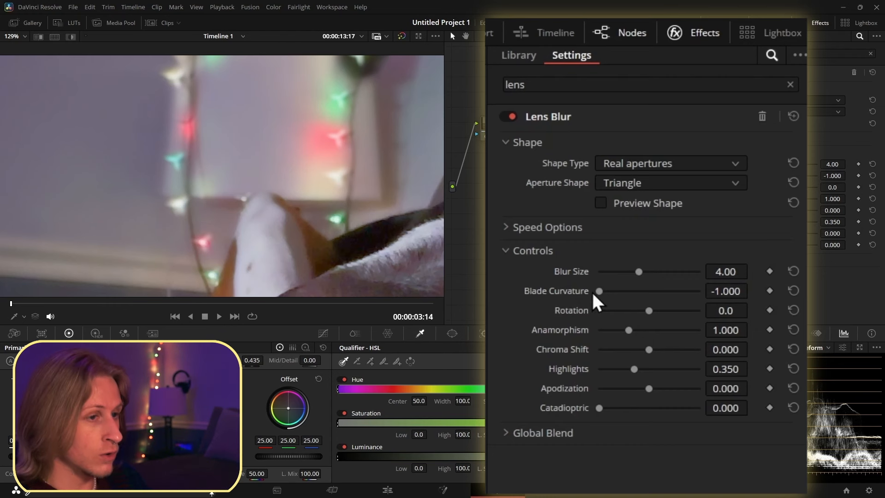
# - Switch the aperture shape to Heptagon and set Blade Curvature to -0.566
pyautogui.click(654, 184)
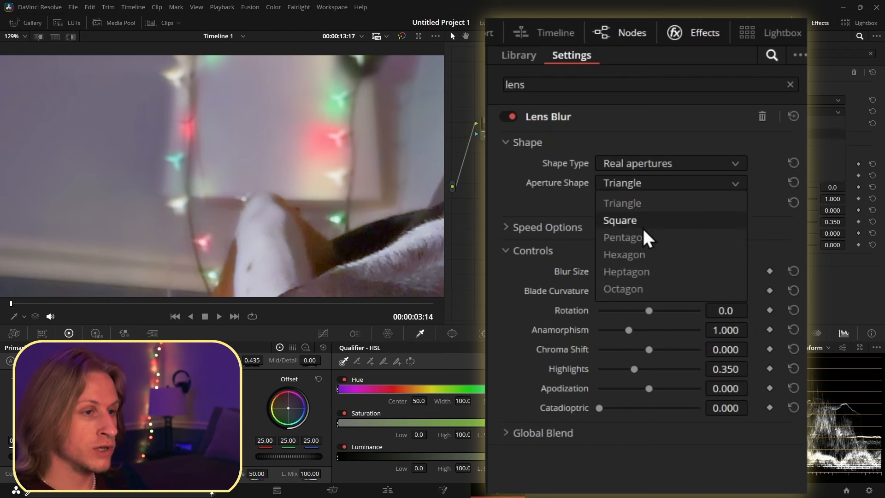
pyautogui.click(627, 272)
pyautogui.moveTo(598, 292)
pyautogui.mouseDown()
pyautogui.moveTo(721, 298)
pyautogui.moveTo(598, 299)
pyautogui.mouseUp()
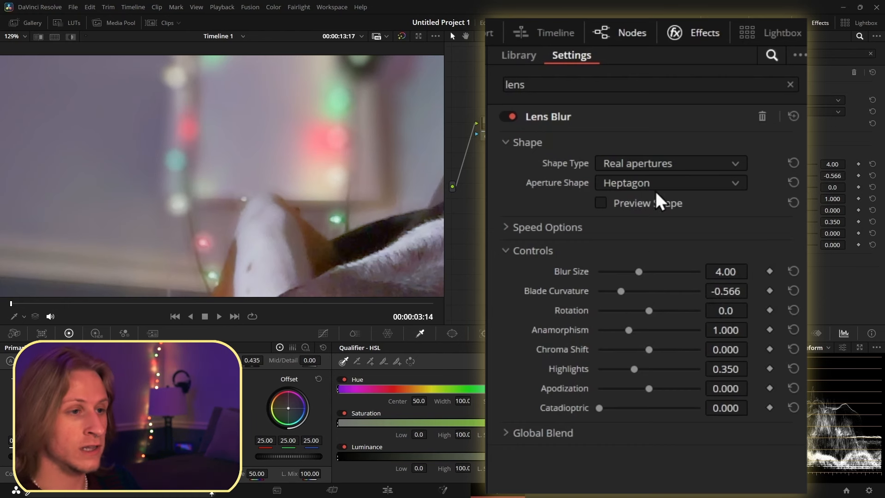
# - Preview the heptagon aperture and open Speed Options, then set Blur Size to 4.26 and Rotation to about -104.7
pyautogui.click(600, 203)
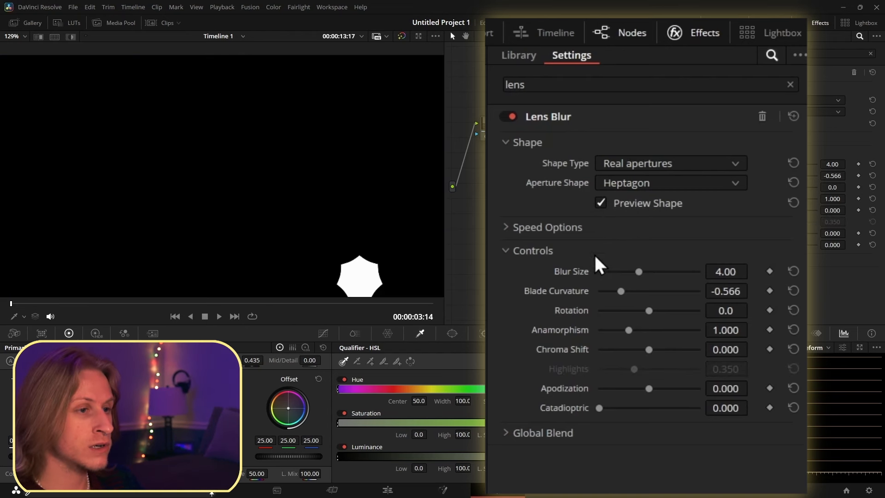
pyautogui.click(601, 203)
pyautogui.click(547, 228)
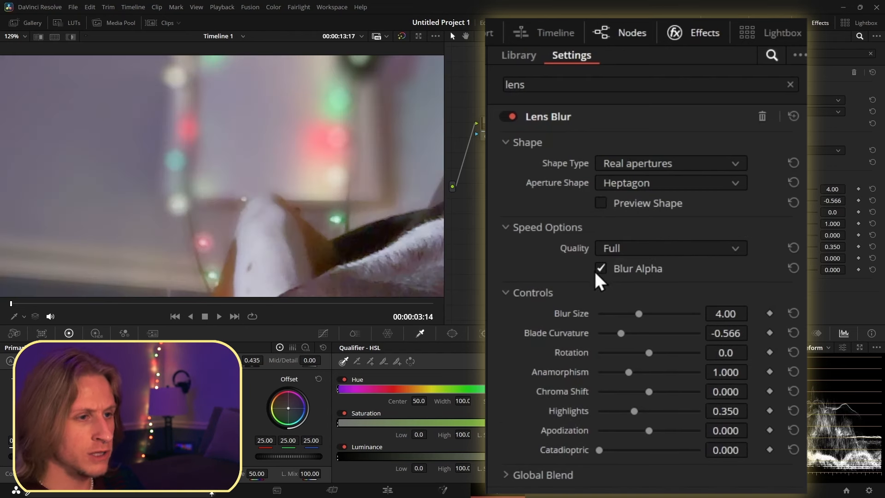
pyautogui.click(511, 224)
pyautogui.moveTo(639, 272)
pyautogui.mouseDown()
pyautogui.moveTo(687, 272)
pyautogui.moveTo(642, 272)
pyautogui.mouseUp()
pyautogui.moveTo(646, 311); pyautogui.dragTo(607, 311)
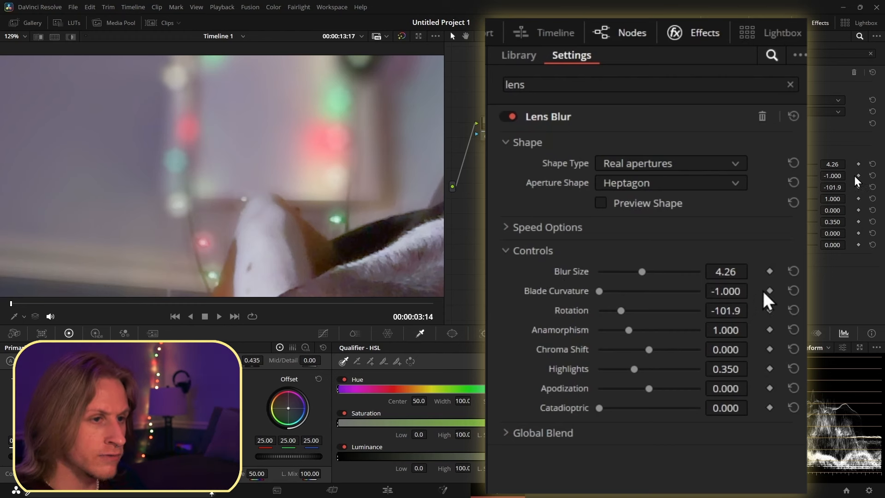
# - Keyframe Blade Curvature, animating it between -1.000 and 1.000 across the clip
pyautogui.click(859, 176)
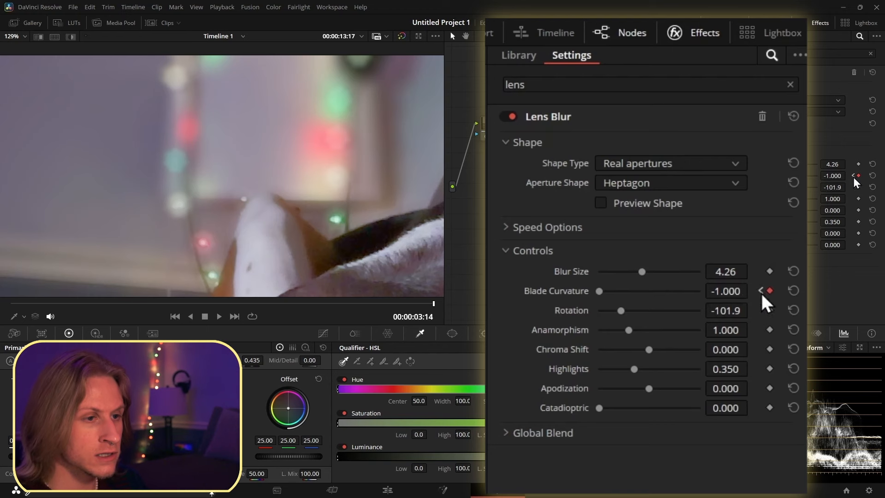
pyautogui.moveTo(598, 292); pyautogui.dragTo(701, 291)
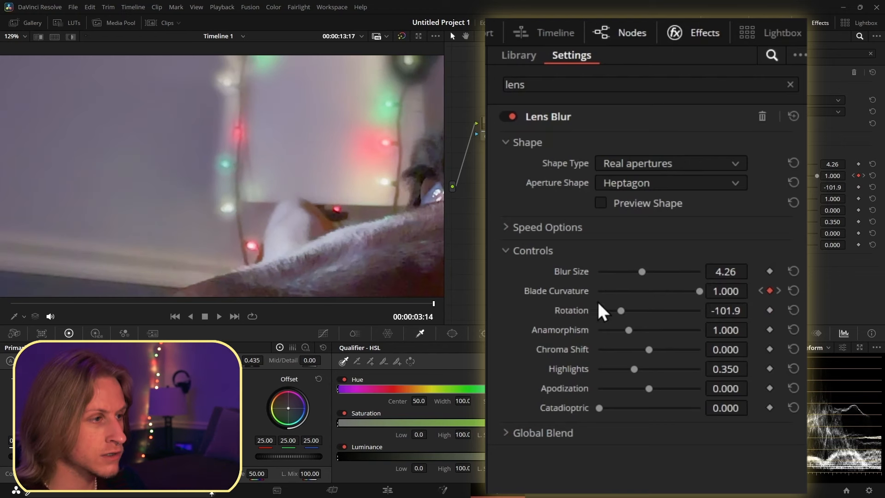
pyautogui.moveTo(432, 302); pyautogui.dragTo(207, 330)
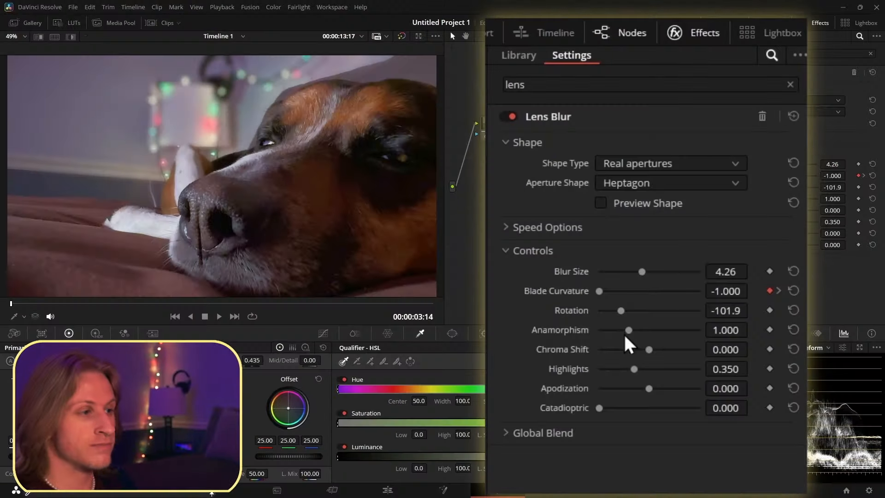
# - Set Anamorphism to 0.951 and Blur Size to 3.72
pyautogui.moveTo(774, 203); pyautogui.dragTo(812, 199)
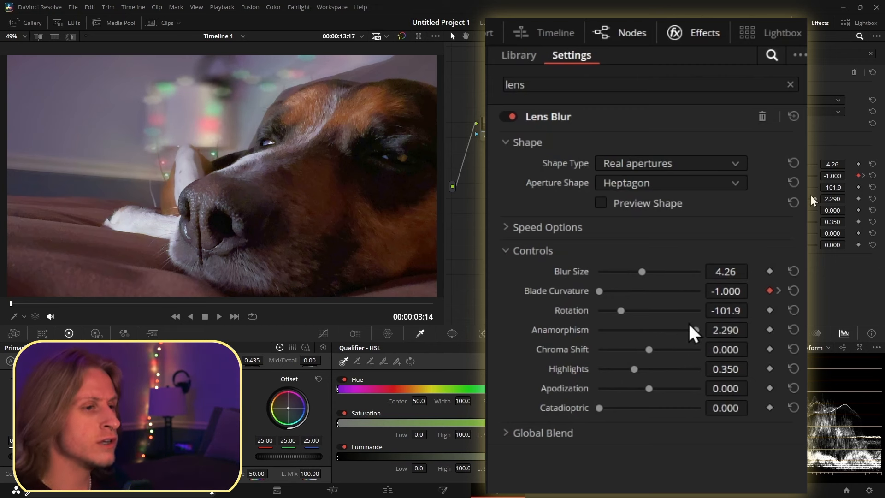
pyautogui.moveTo(811, 197); pyautogui.dragTo(771, 198)
pyautogui.moveTo(780, 164); pyautogui.dragTo(776, 164)
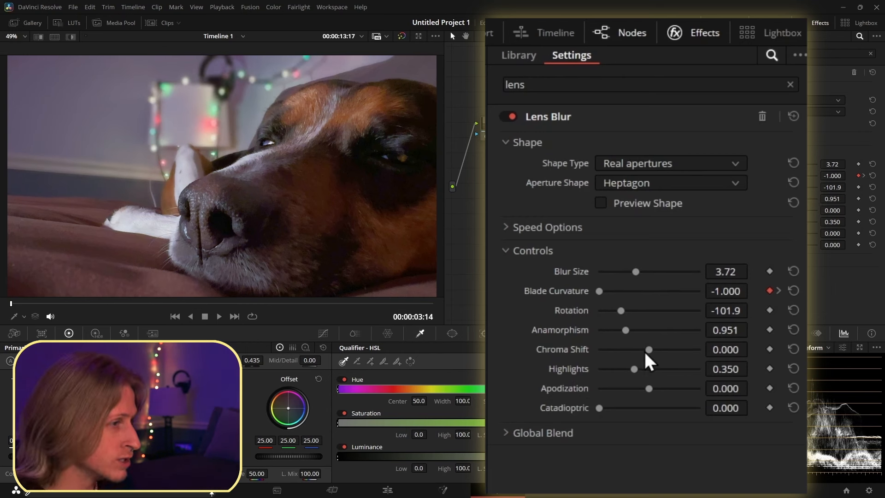
# - Try a Chroma Shift change, keeping it at 0.000, and set Highlights to 0.822
pyautogui.moveTo(643, 351); pyautogui.dragTo(599, 356)
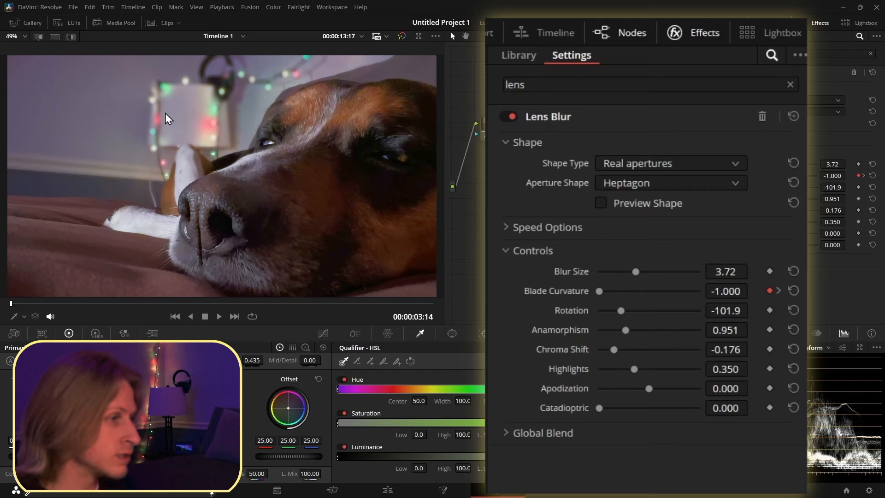
pyautogui.scroll(8, 164, 111)
pyautogui.moveTo(613, 349); pyautogui.dragTo(728, 369)
pyautogui.click(644, 369)
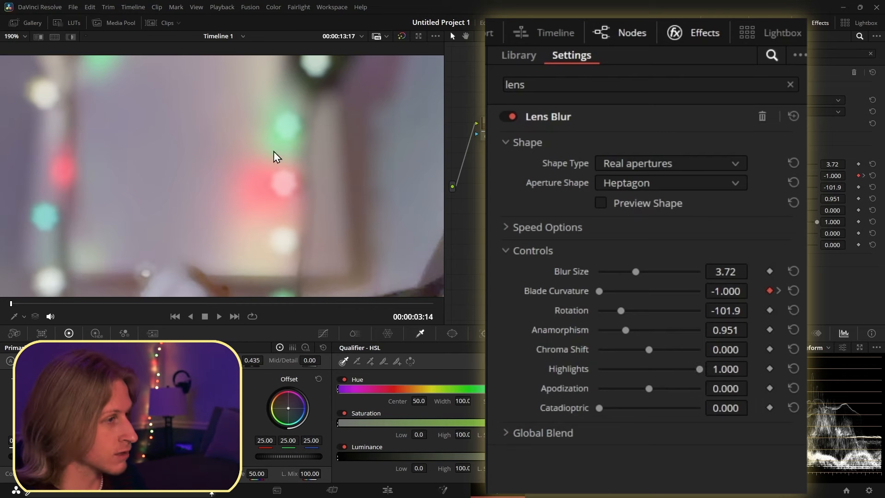
pyautogui.scroll(-5, 185, 175)
pyautogui.moveTo(699, 369); pyautogui.dragTo(684, 381)
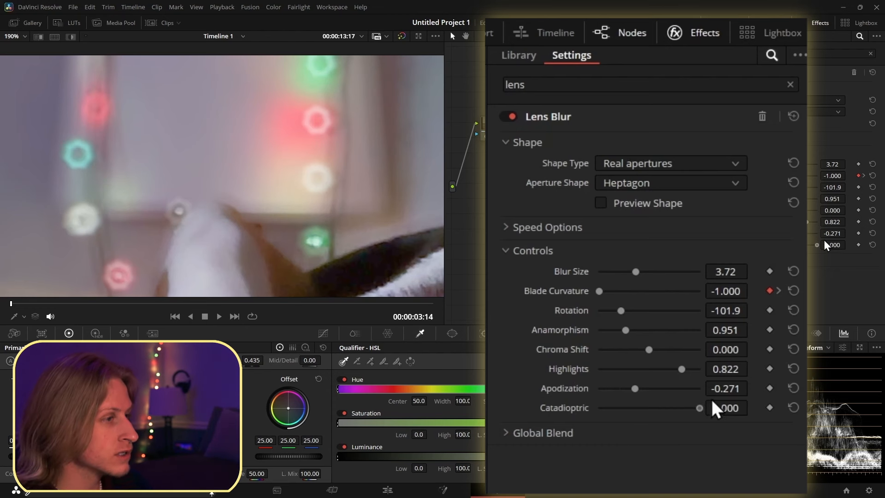
# - Preview the aperture shape and set Apodization to -1.000
pyautogui.moveTo(711, 398); pyautogui.dragTo(587, 416)
pyautogui.click(616, 208)
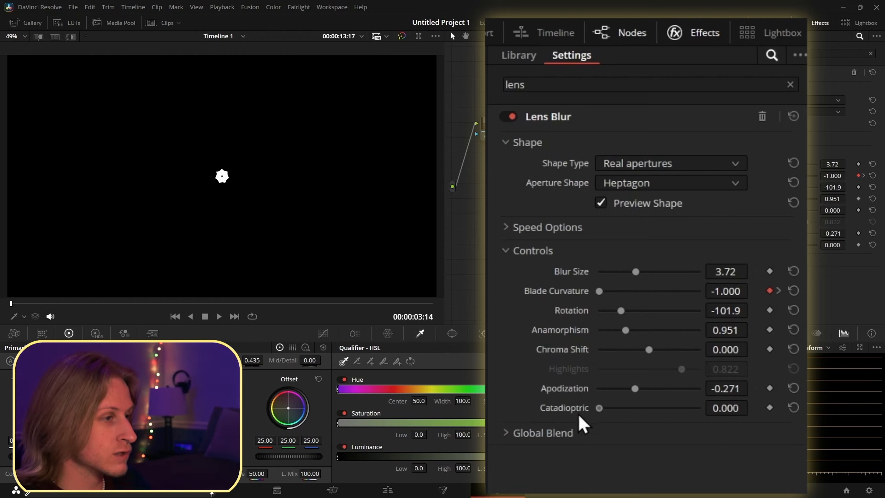
pyautogui.moveTo(634, 388); pyautogui.dragTo(581, 396)
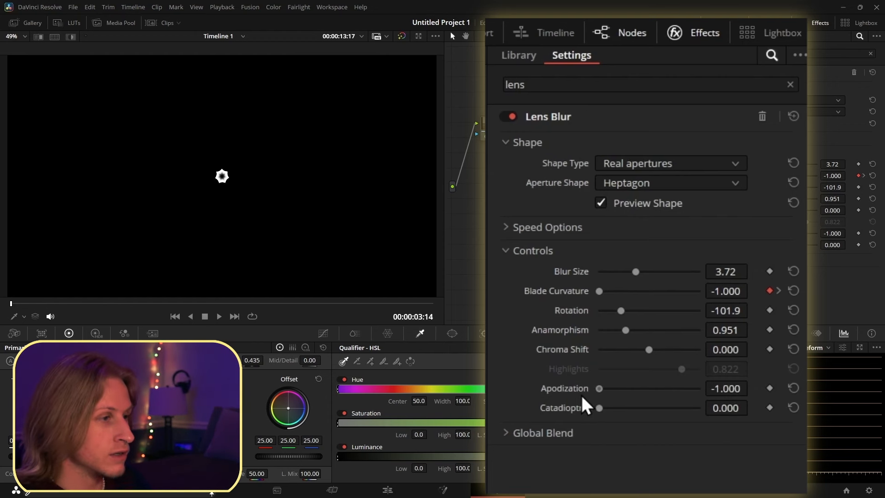
pyautogui.scroll(4, 194, 172)
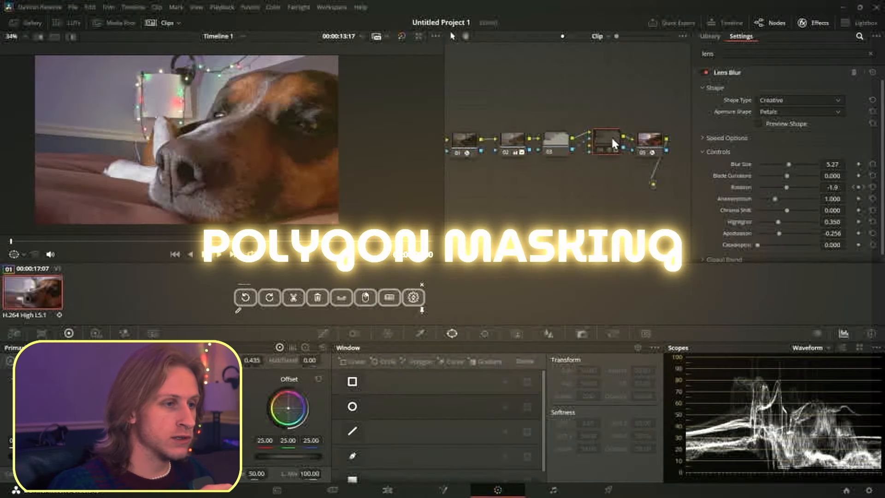
# - Select node 03 and draw a curve window mask around the dog's head and nose
pyautogui.click(558, 147)
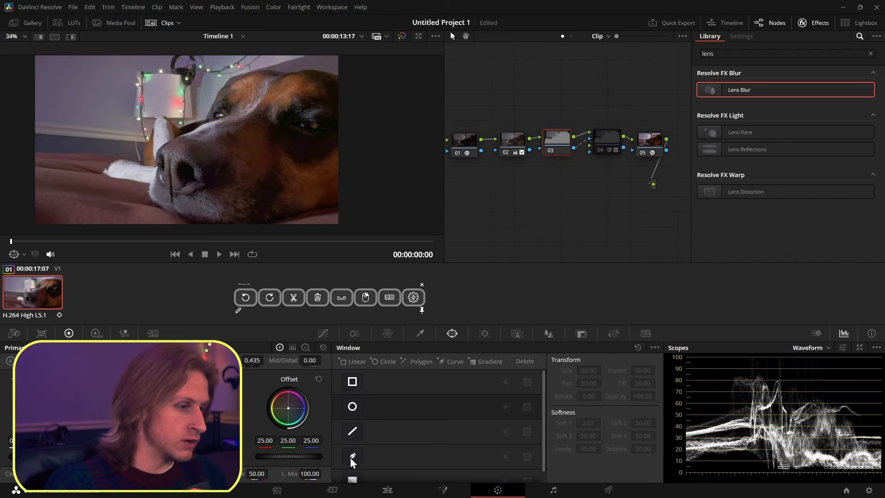
pyautogui.click(353, 458)
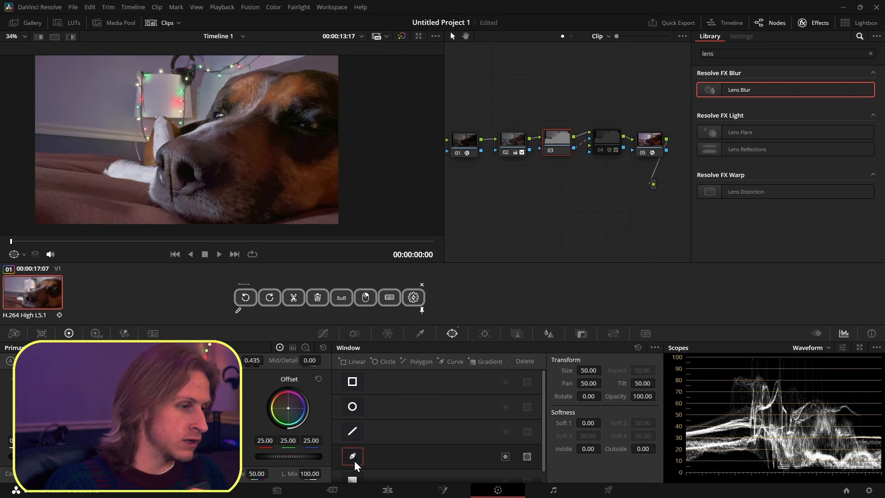
pyautogui.click(139, 157)
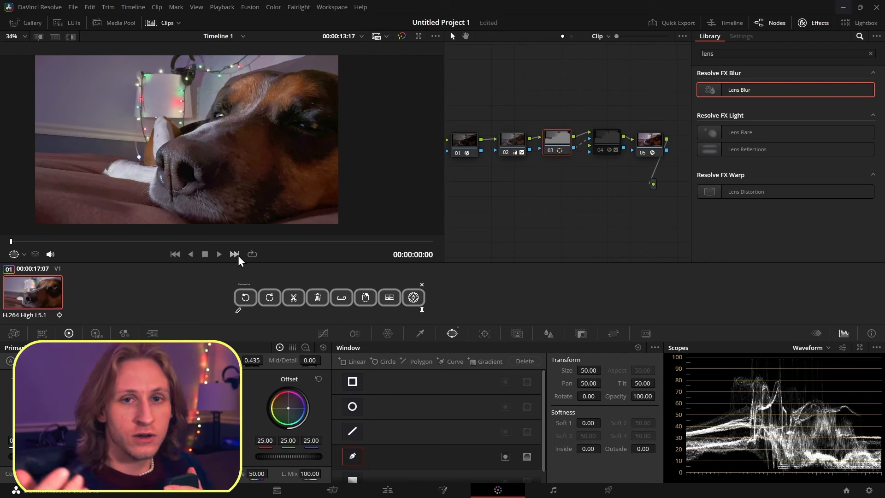
pyautogui.click(116, 154)
pyautogui.click(102, 163)
pyautogui.click(79, 167)
pyautogui.click(3, 160)
pyautogui.moveTo(1, 160); pyautogui.dragTo(28, 189)
pyautogui.hotkey('ctrl', 'z')
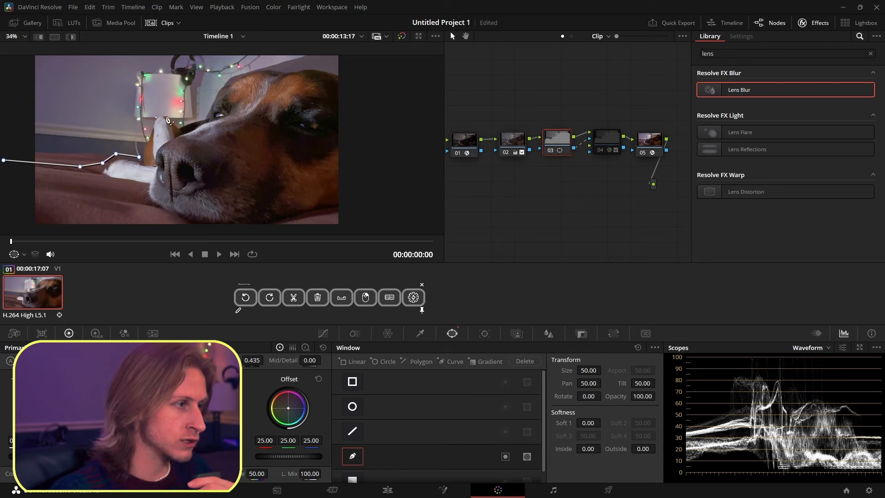
pyautogui.moveTo(4, 161); pyautogui.dragTo(23, 161)
pyautogui.click(20, 216)
pyautogui.click(15, 231)
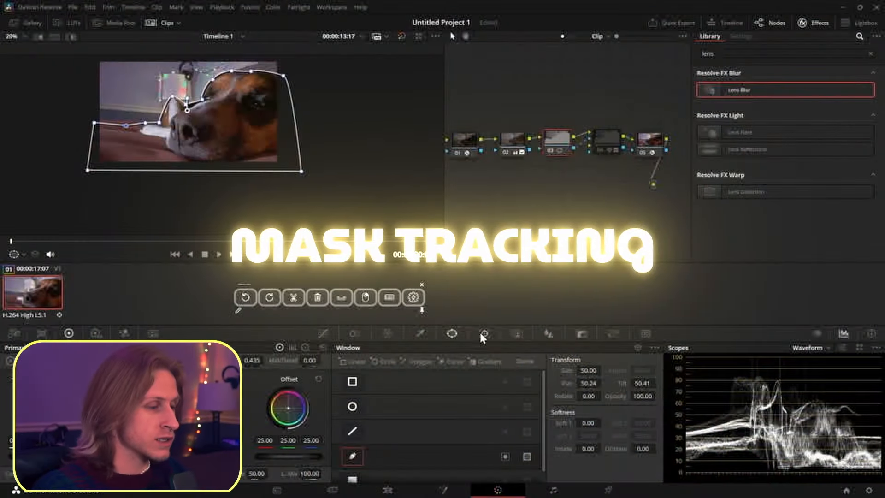
# - Open the window tracker and switch it to Point Tracker
pyautogui.click(485, 333)
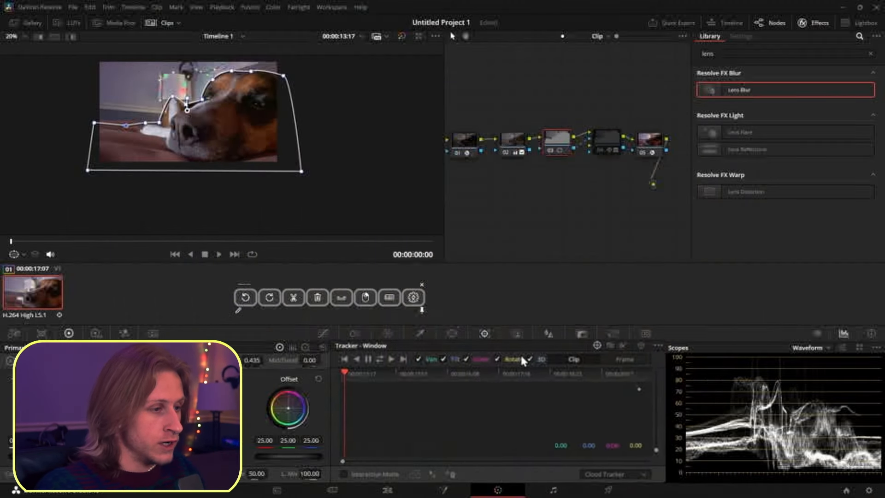
pyautogui.click(604, 474)
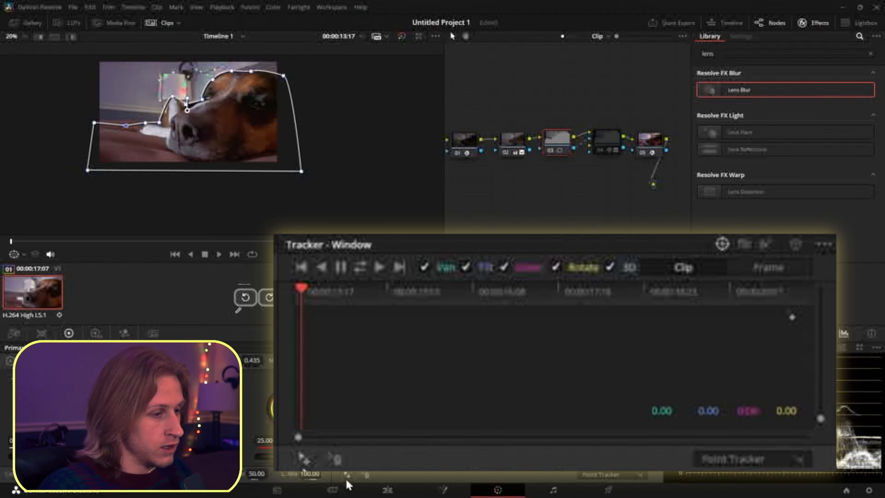
pyautogui.scroll(3, 242, 155)
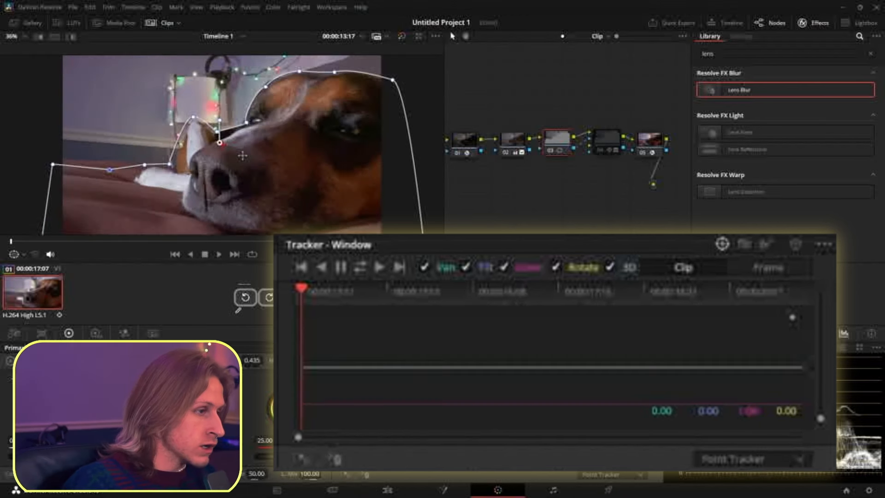
pyautogui.click(160, 23)
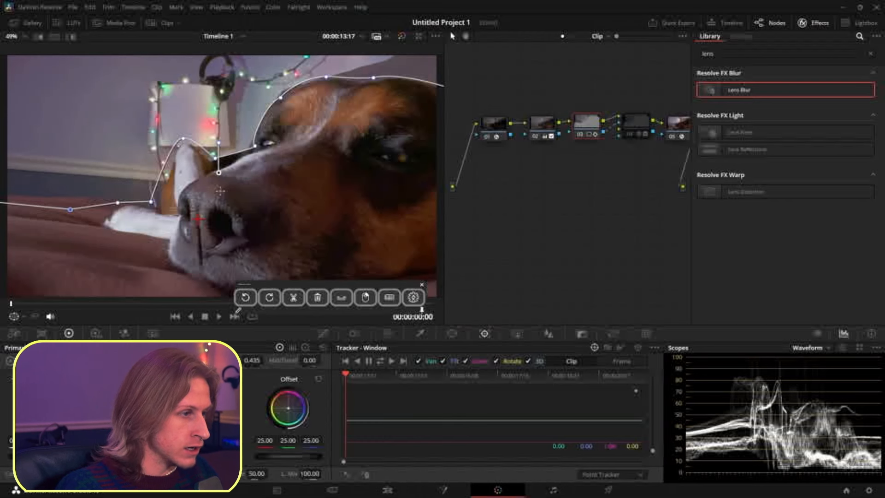
# - Nudge a mask point at the top of the dog's head and track the window forward through the clip
pyautogui.click(372, 80)
pyautogui.moveTo(386, 81); pyautogui.dragTo(390, 76)
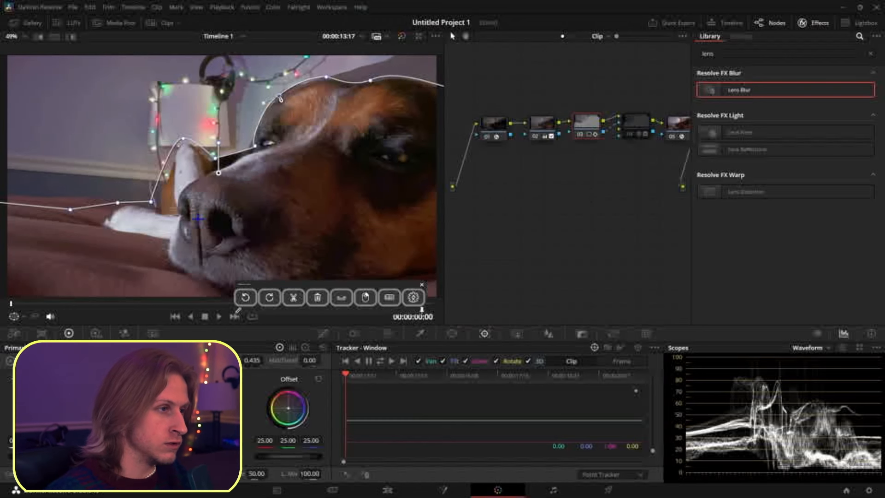
pyautogui.scroll(-2, 290, 95)
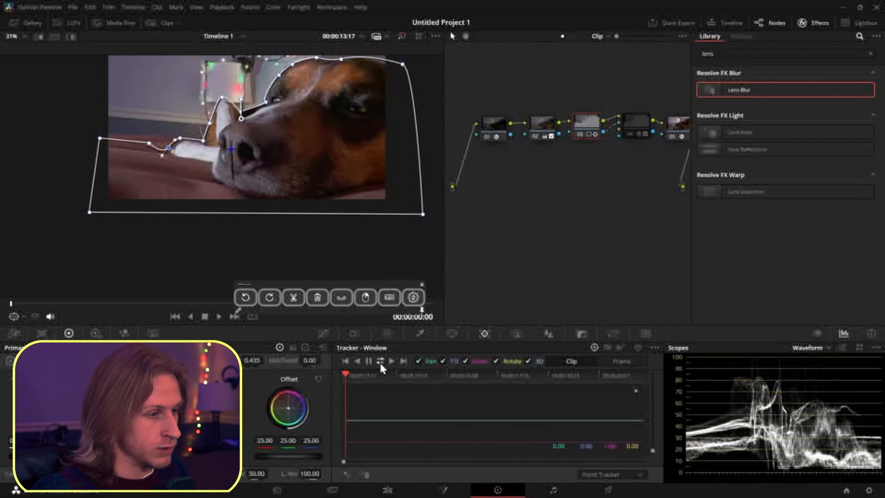
pyautogui.click(379, 361)
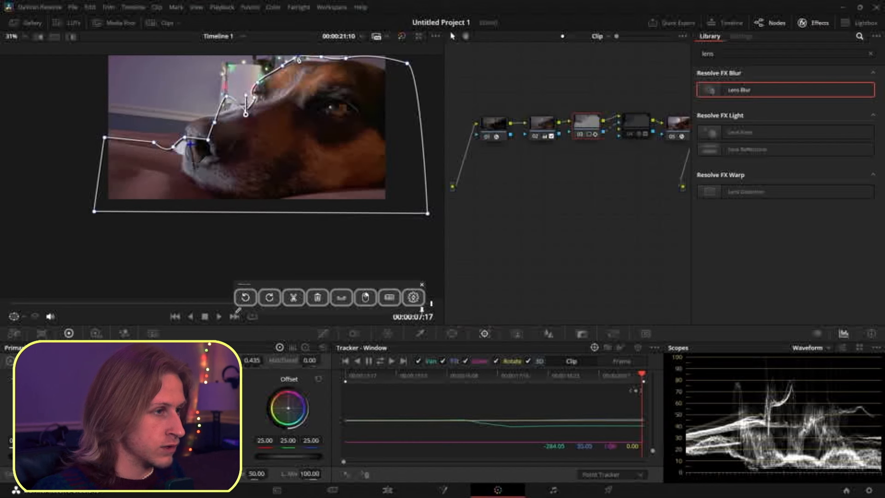
# - Reshape the mask points around the dog's head at the clip's end, switching the tracker to Frame mode
pyautogui.moveTo(346, 58); pyautogui.dragTo(355, 58)
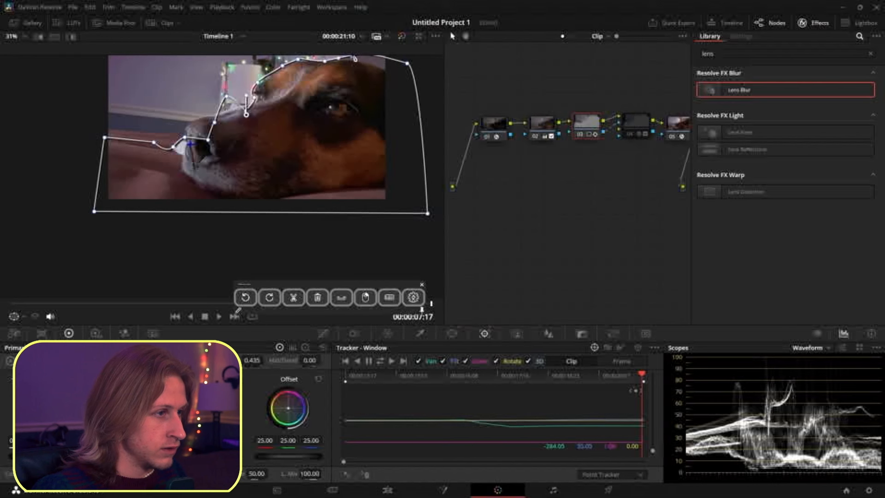
pyautogui.moveTo(407, 71); pyautogui.dragTo(418, 83)
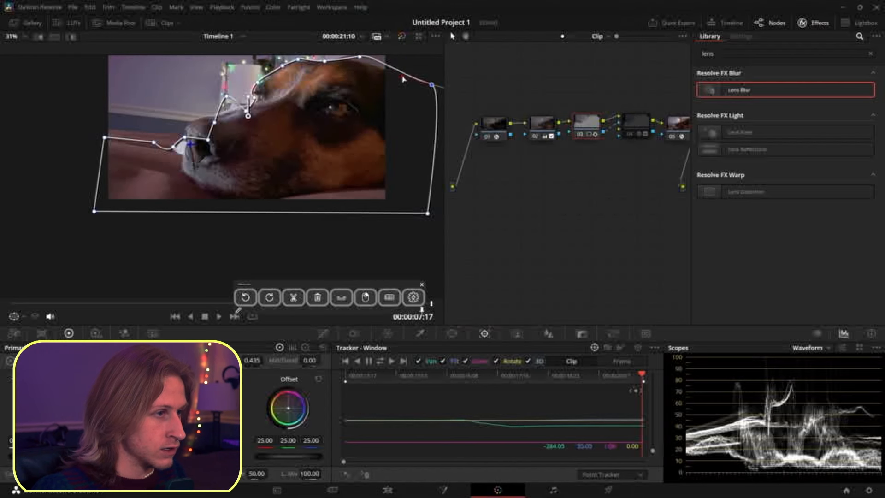
pyautogui.moveTo(359, 57); pyautogui.dragTo(371, 92)
pyautogui.moveTo(423, 122); pyautogui.dragTo(435, 122)
pyautogui.moveTo(351, 90)
pyautogui.mouseDown()
pyautogui.moveTo(388, 102)
pyautogui.moveTo(363, 94)
pyautogui.mouseUp()
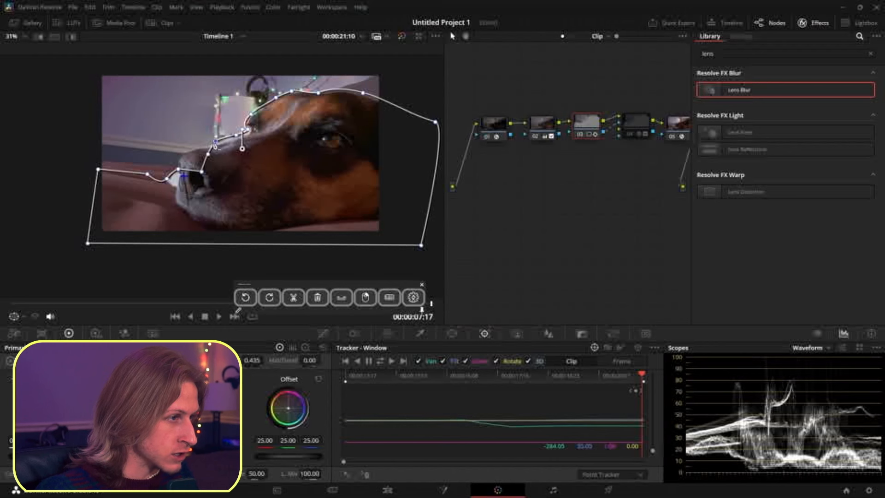
pyautogui.moveTo(210, 158); pyautogui.dragTo(134, 176)
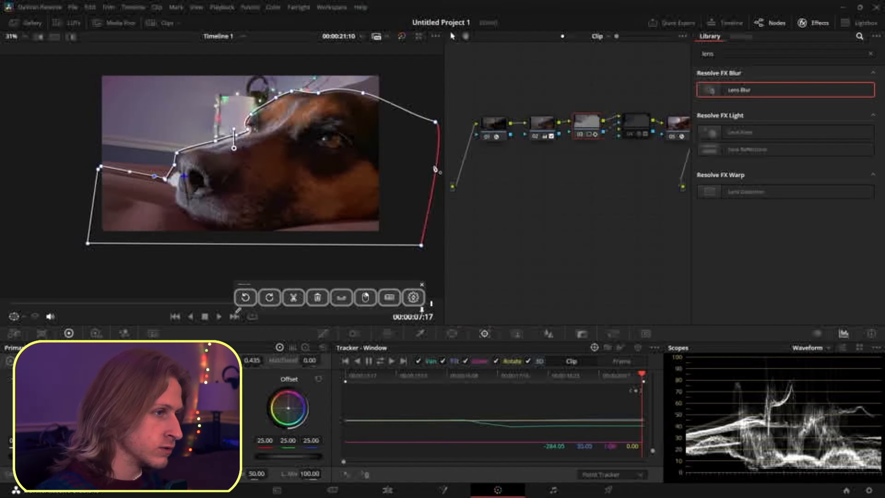
pyautogui.click(621, 360)
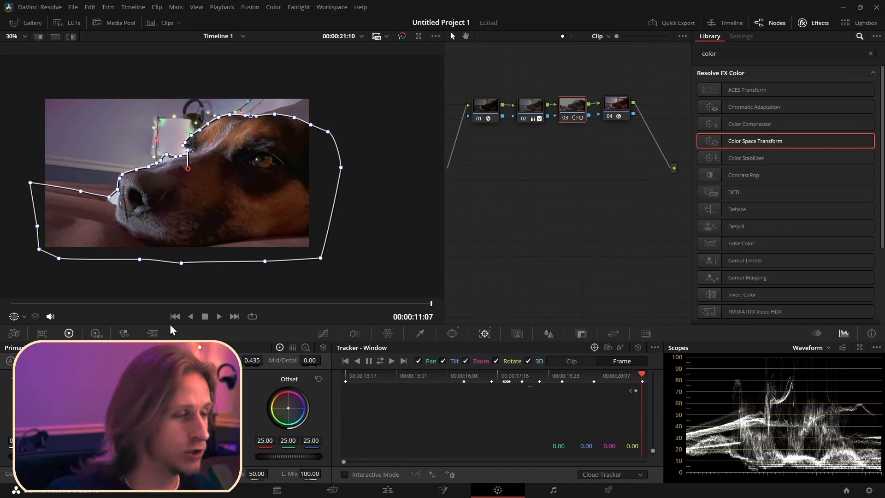
pyautogui.moveTo(419, 308); pyautogui.dragTo(2, 308)
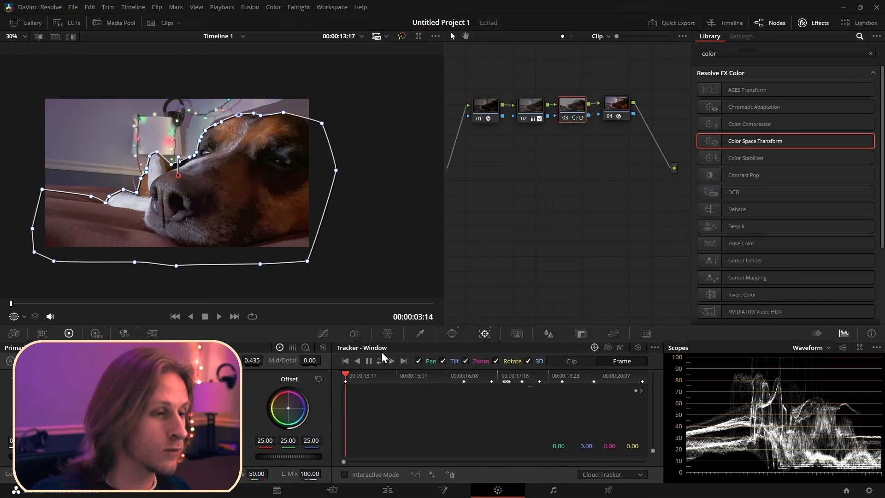
# - Feather the curve window by setting Soft 1 to about 7.54
pyautogui.click(452, 333)
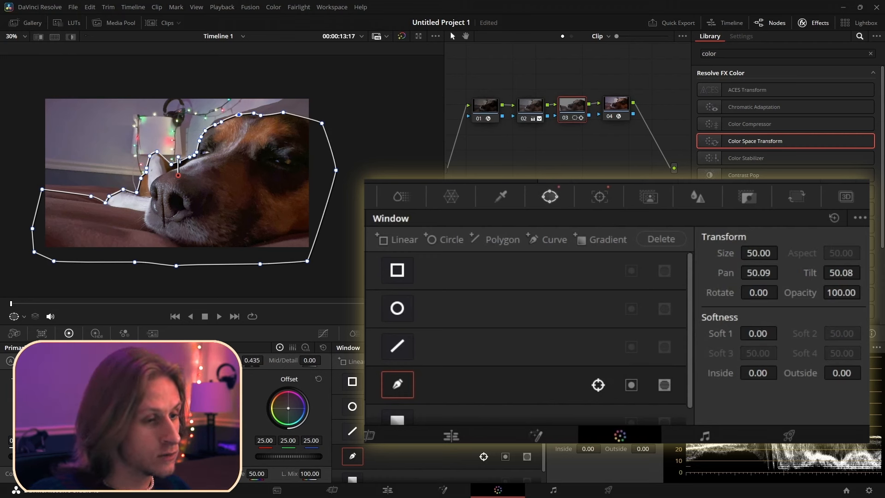
pyautogui.moveTo(782, 332); pyautogui.dragTo(782, 332)
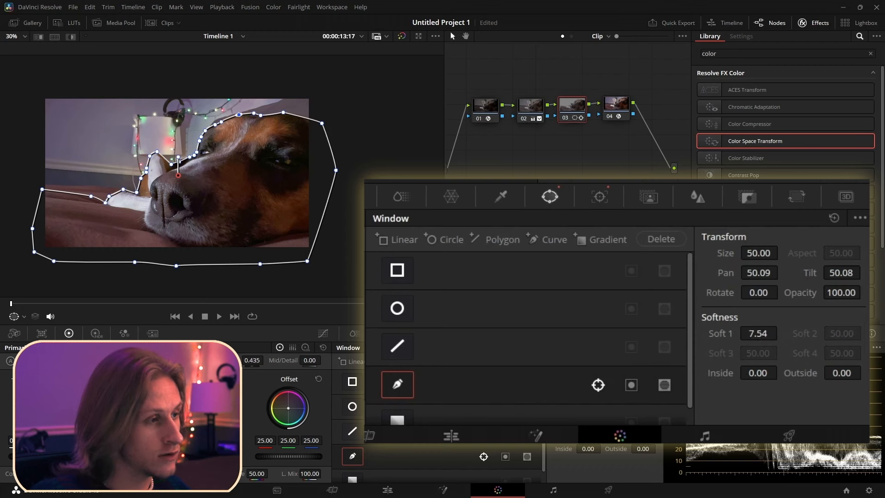
pyautogui.moveTo(605, 412); pyautogui.dragTo(603, 422)
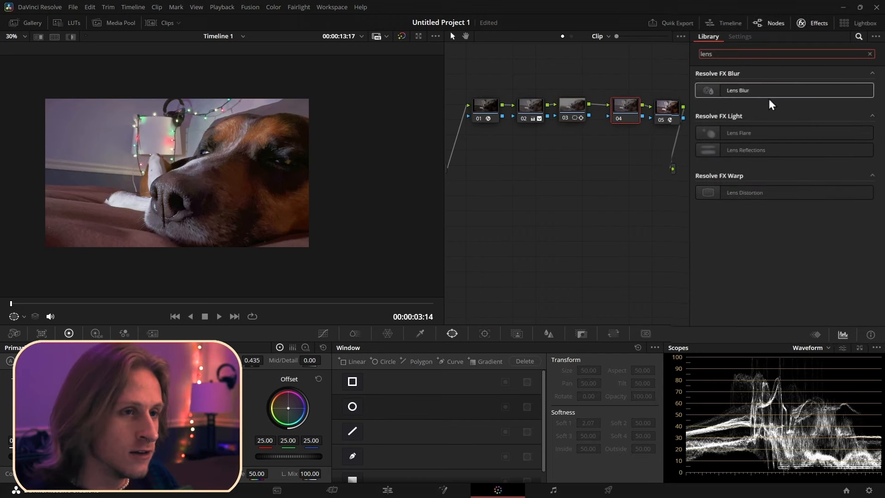
# - Search the effects library for lens and apply Lens Blur to node 04
pyautogui.moveTo(772, 94); pyautogui.dragTo(712, 92)
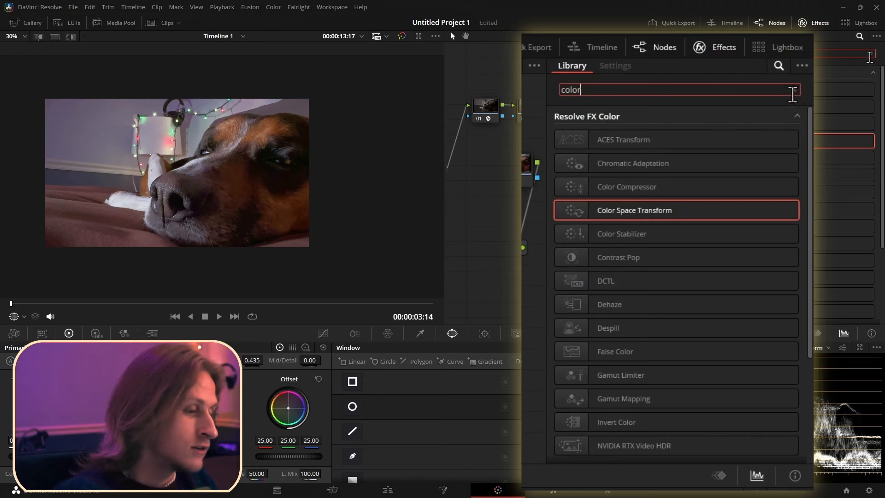
pyautogui.click(871, 54)
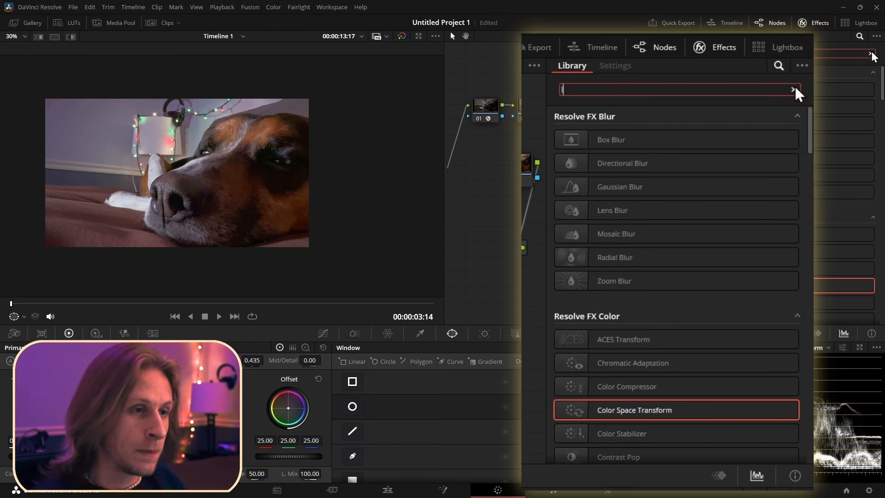
pyautogui.write('lens')
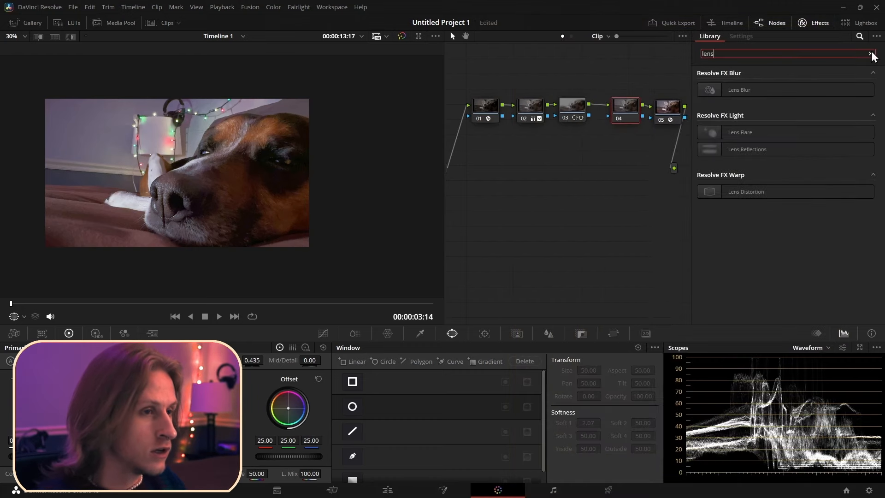
pyautogui.moveTo(773, 91); pyautogui.dragTo(628, 117)
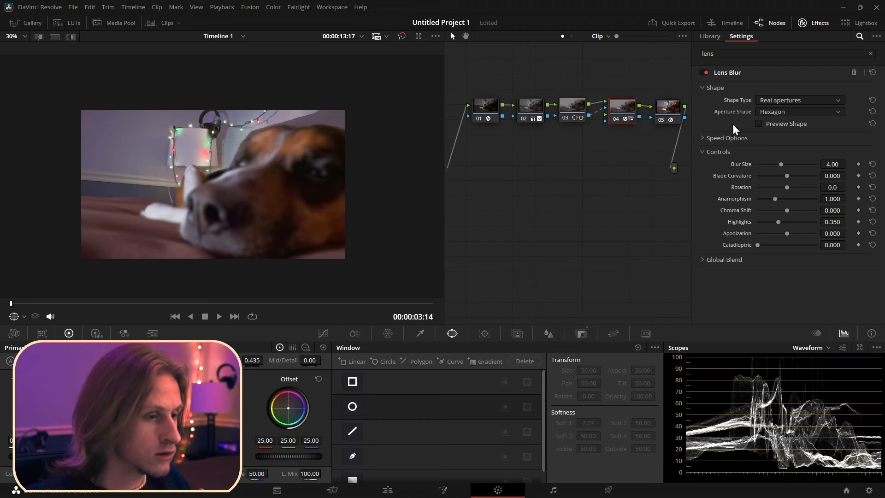
# - Invert the curve window on node 03 so the dog stays sharp, and reselect the Lens Blur node 04
pyautogui.click(569, 109)
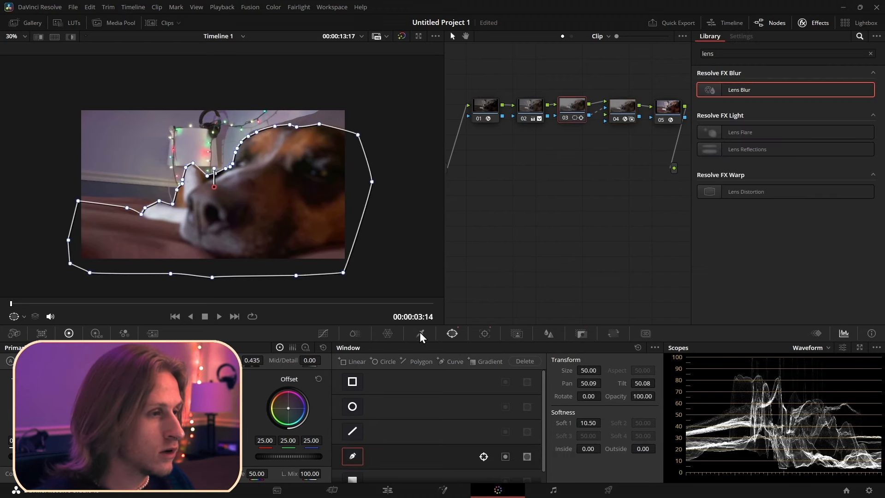
pyautogui.click(506, 459)
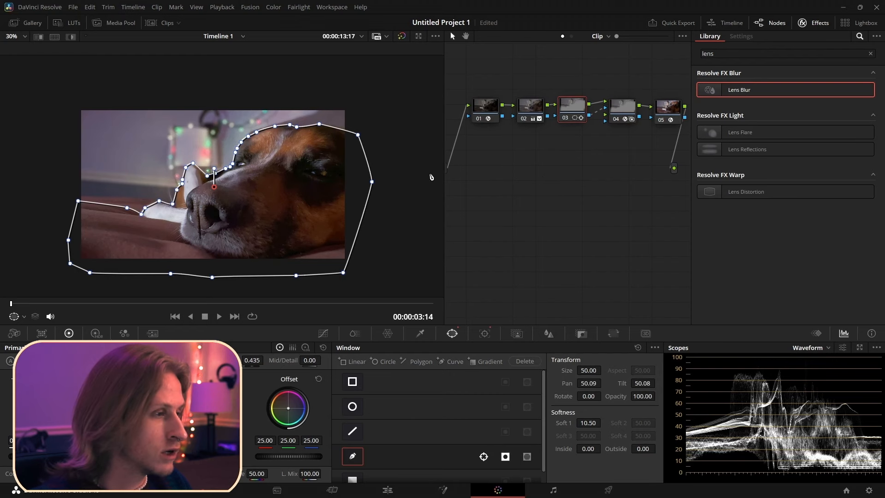
pyautogui.click(598, 159)
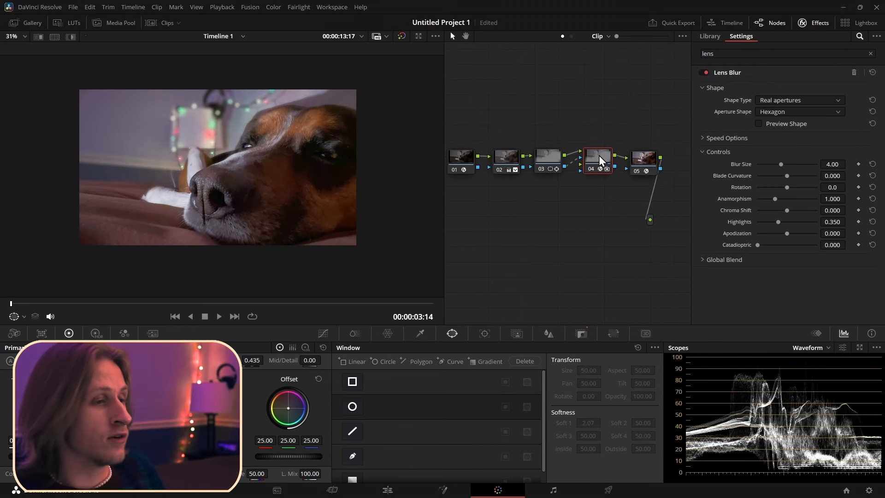